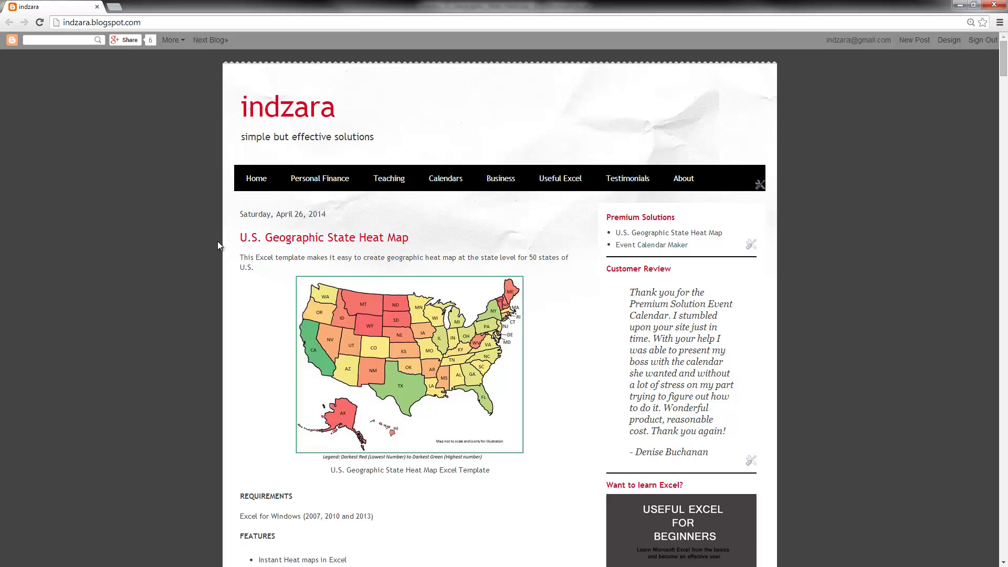
Scroll through the page in Chrome, then switch to the US State Heat Map workbook in Excel.
scroll(218, 241, "down", 1)
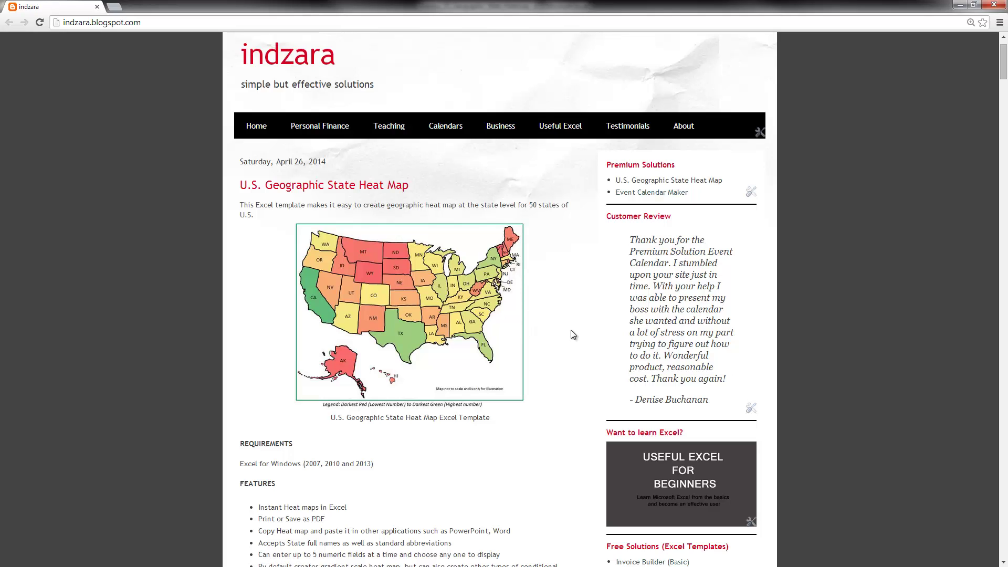
scroll(571, 330, "down", 2)
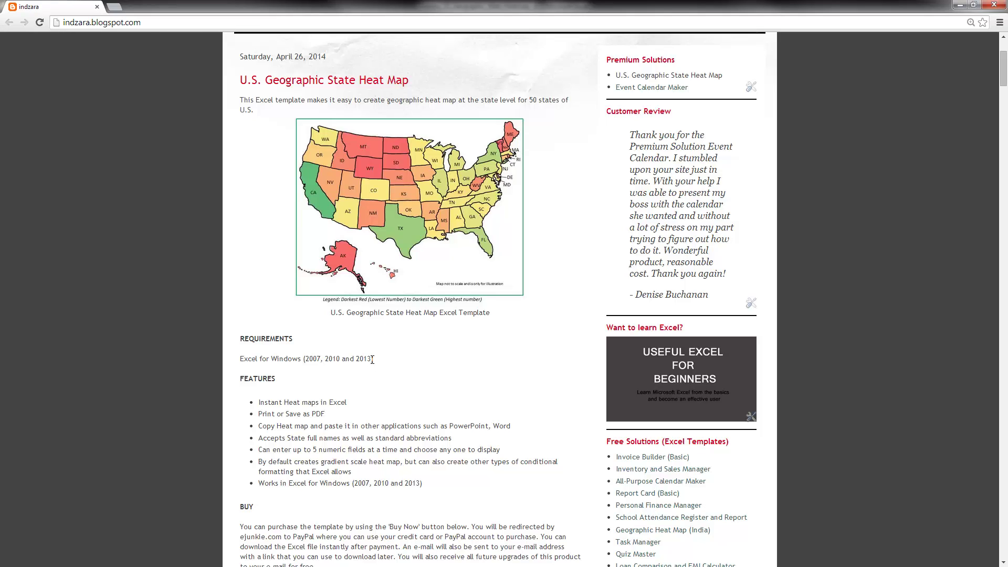
scroll(372, 359, "down", 1)
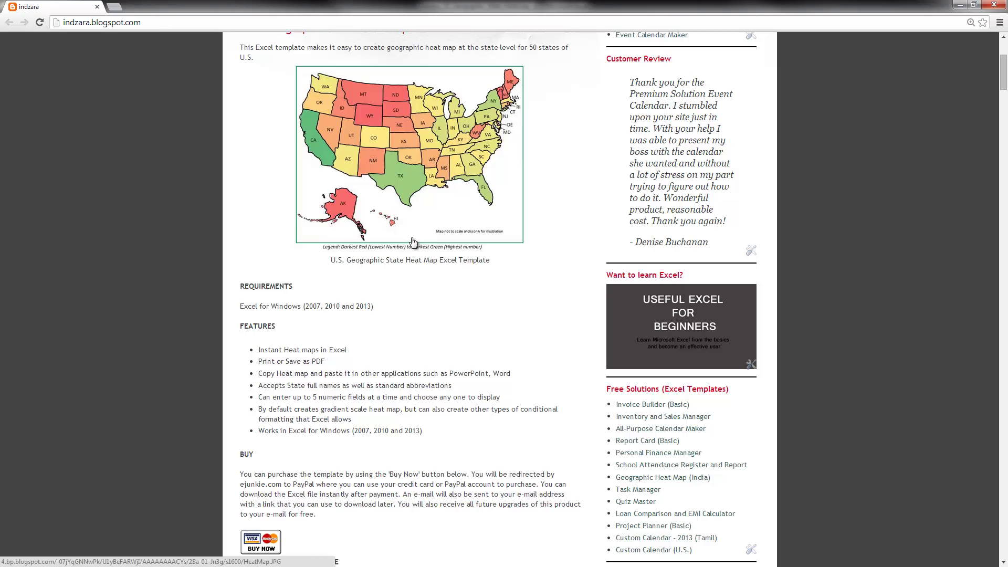
scroll(413, 240, "down", 2)
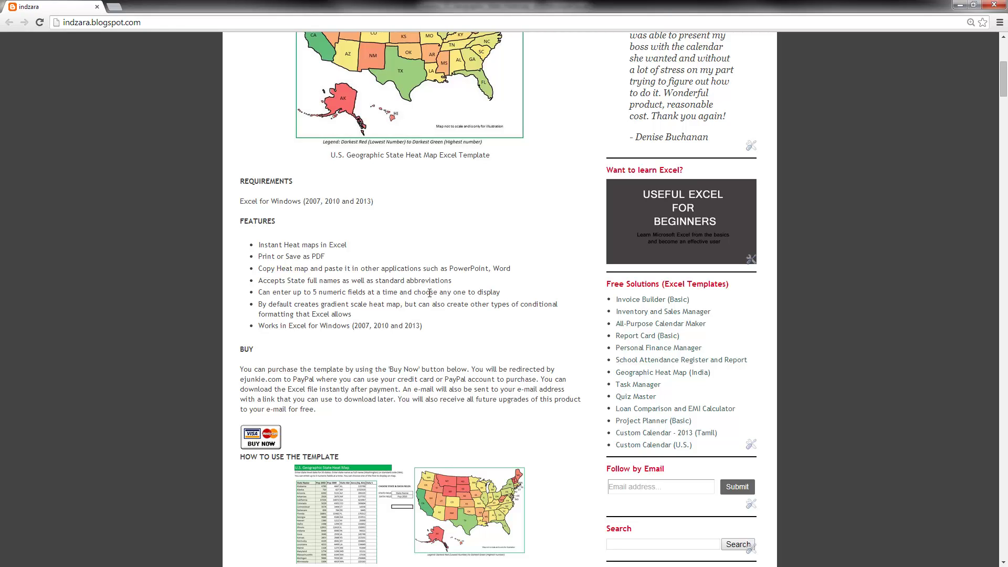
scroll(465, 273, "up", 1)
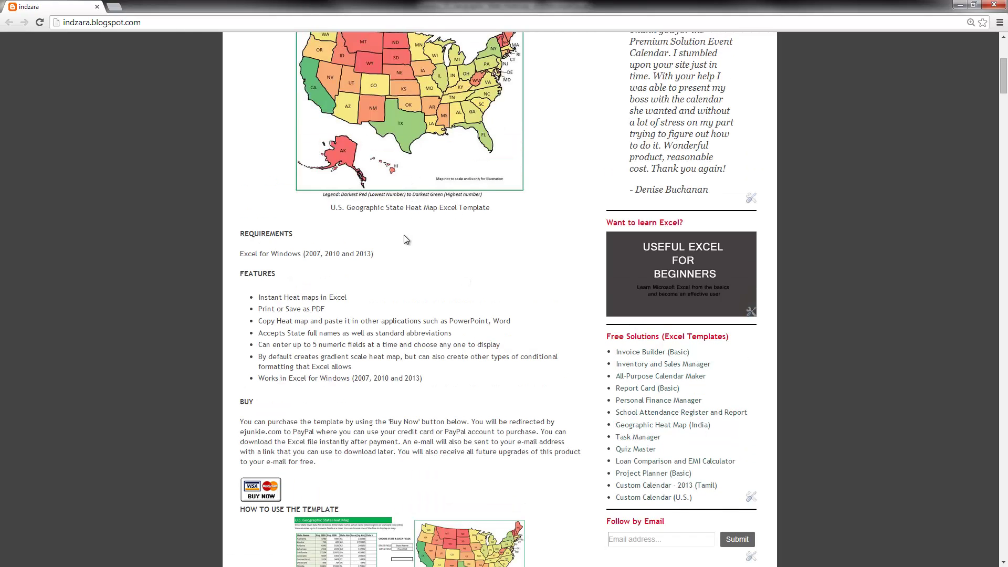
scroll(404, 240, "up", 1)
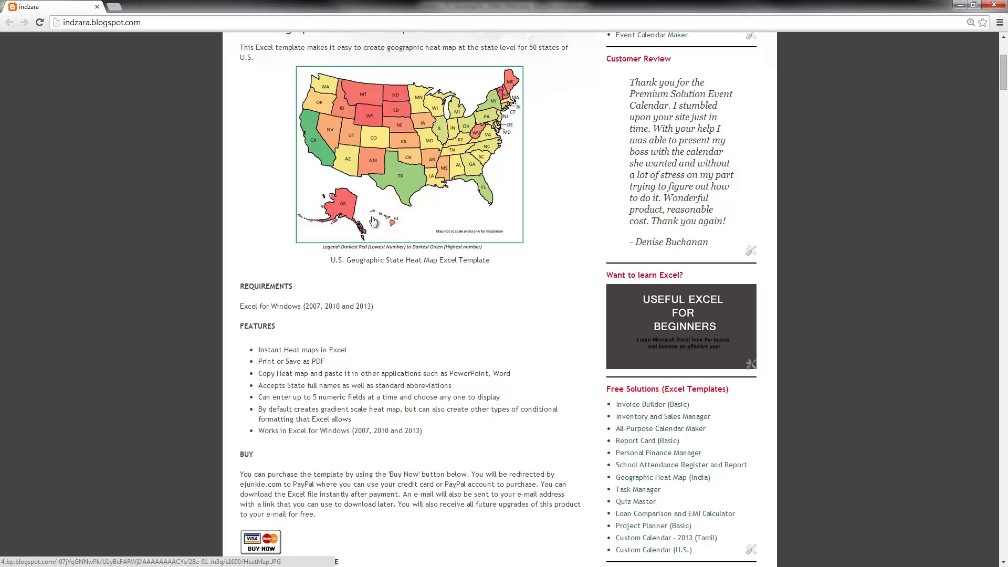
scroll(373, 221, "down", 2)
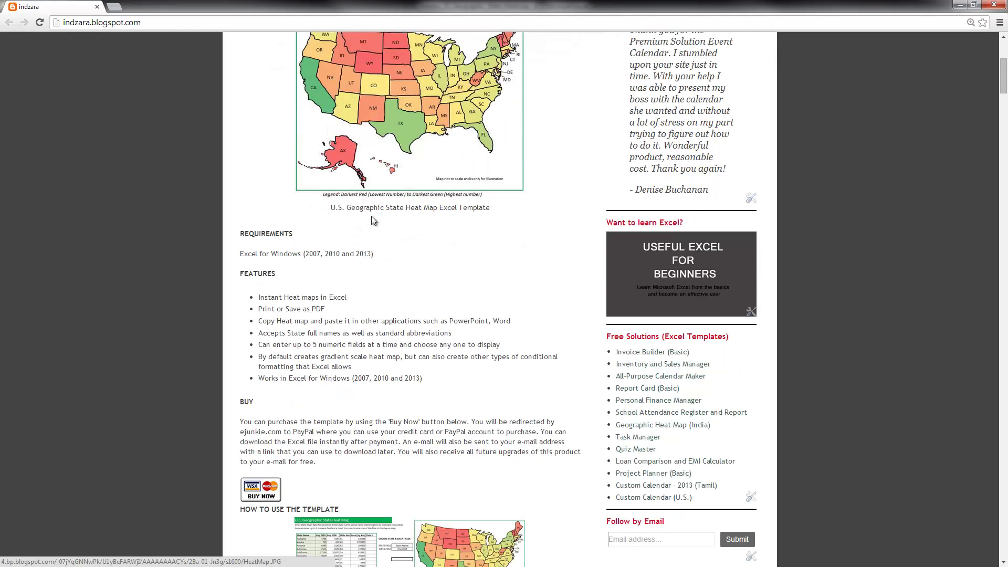
scroll(362, 223, "down", 2)
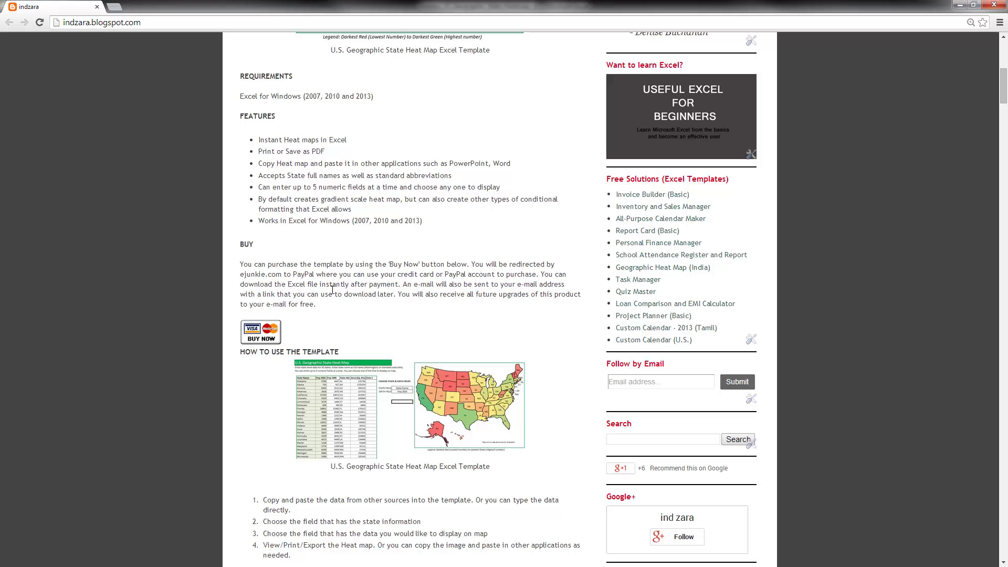
scroll(332, 290, "down", 1)
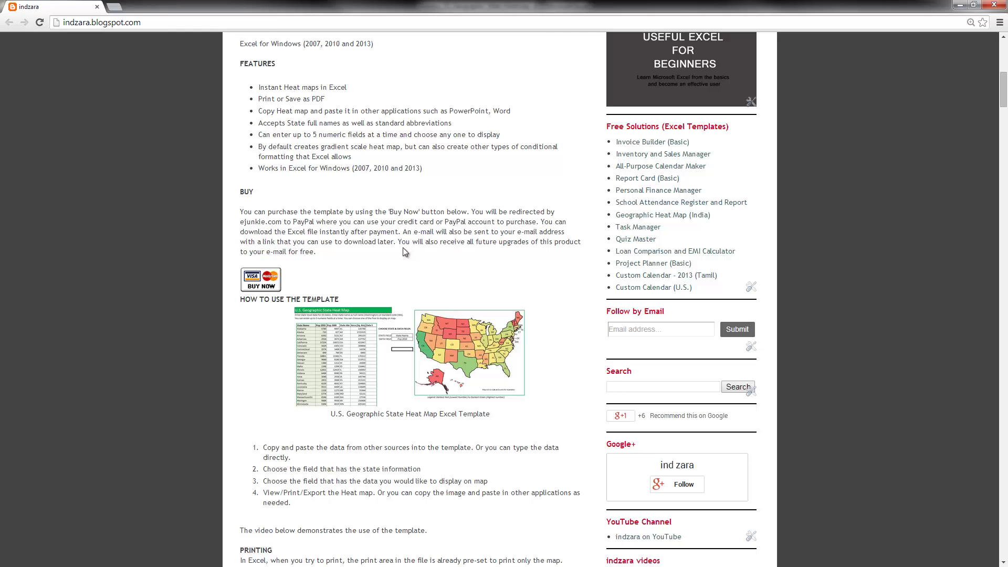
scroll(402, 252, "down", 2)
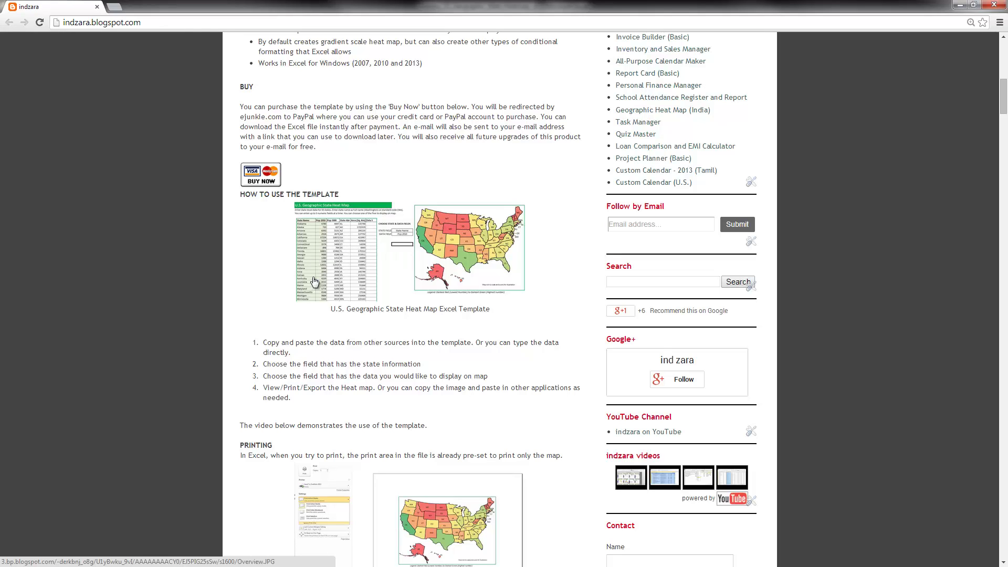
scroll(314, 282, "down", 1)
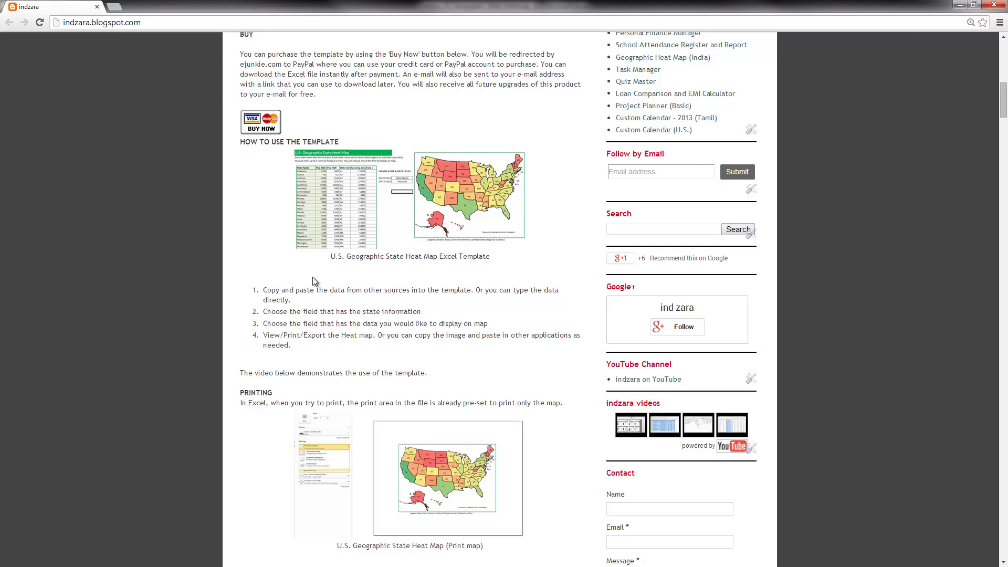
key("alt+Tab")
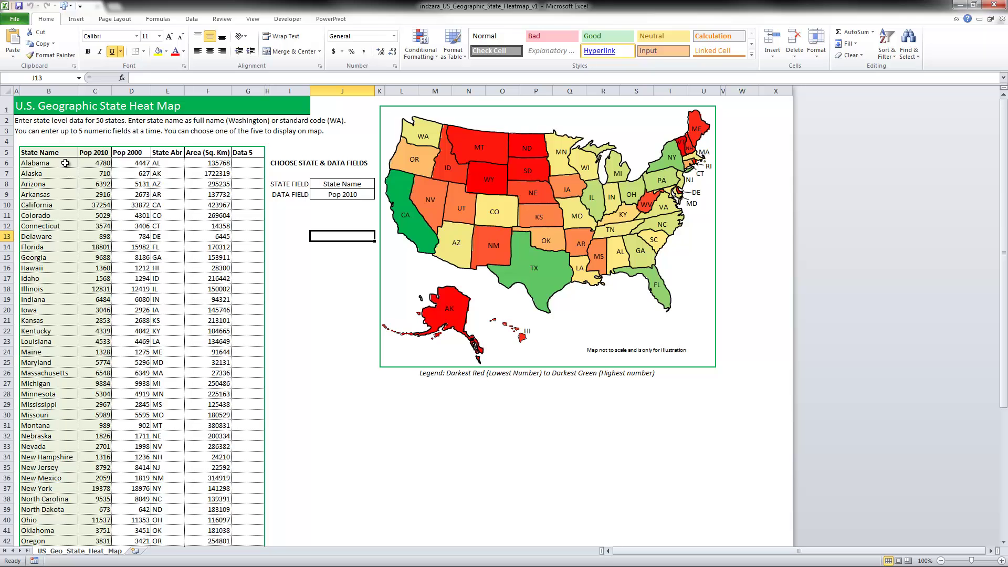
Delete the sample state data in B6:G55 and the state and data field choices in J8:J9.
left_click_drag(65, 163, 233, 517)
scroll(236, 504, "up", 5)
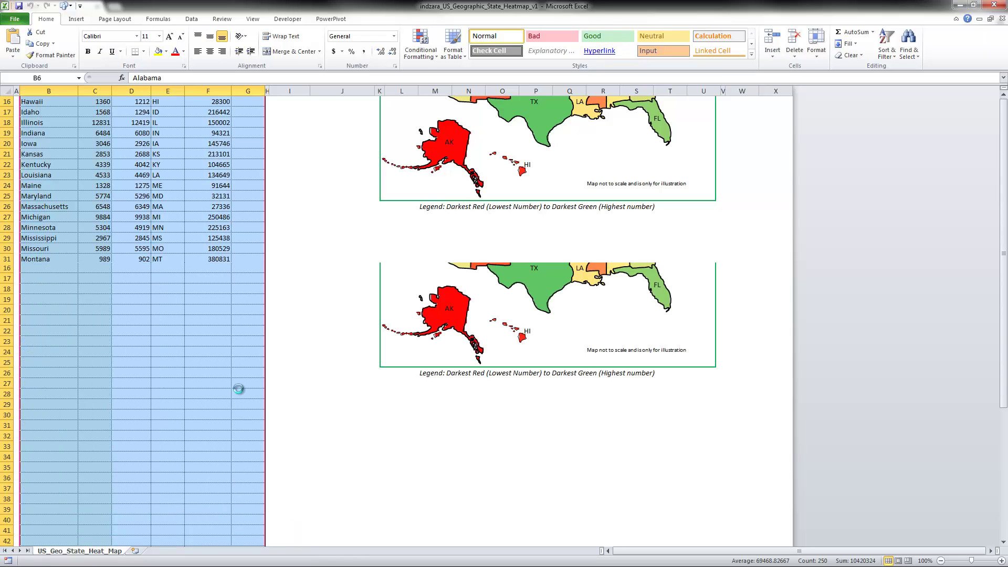
key("Delete")
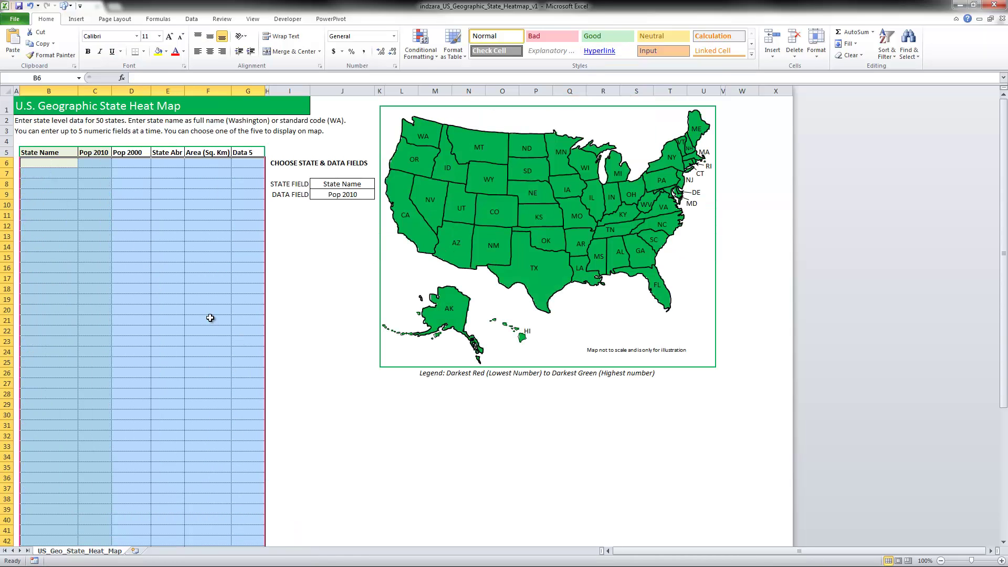
left_click(294, 299)
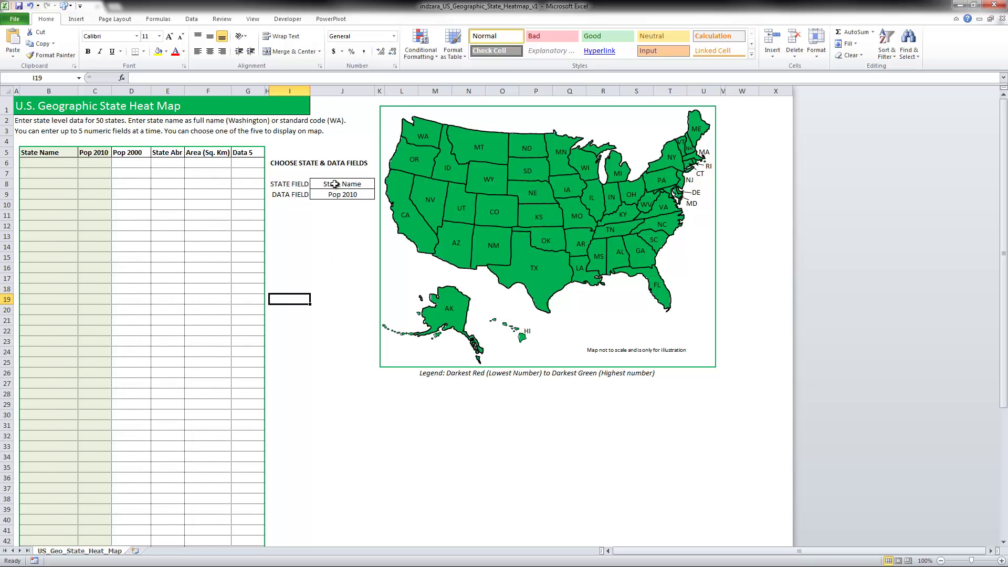
left_click_drag(334, 183, 336, 195)
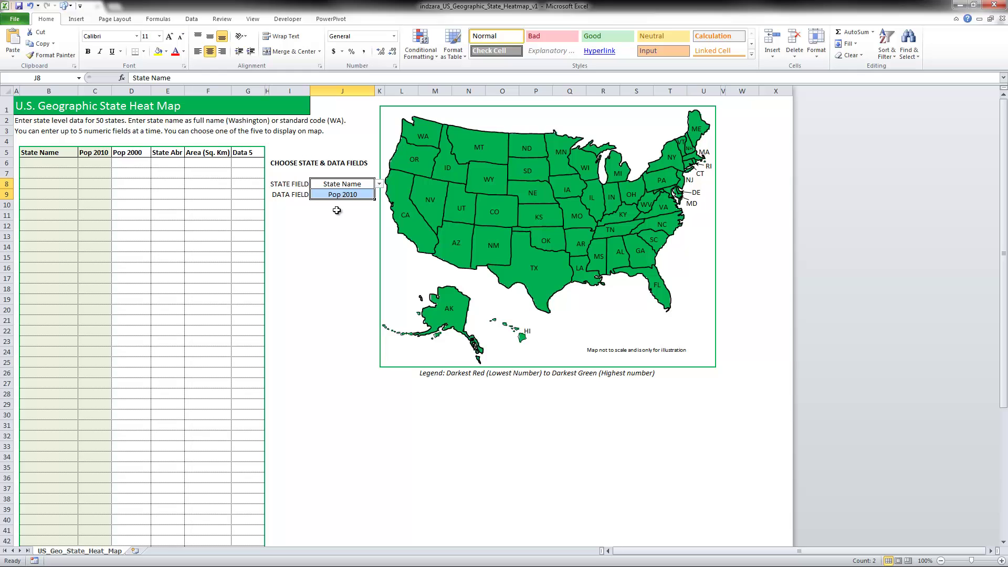
key("Delete")
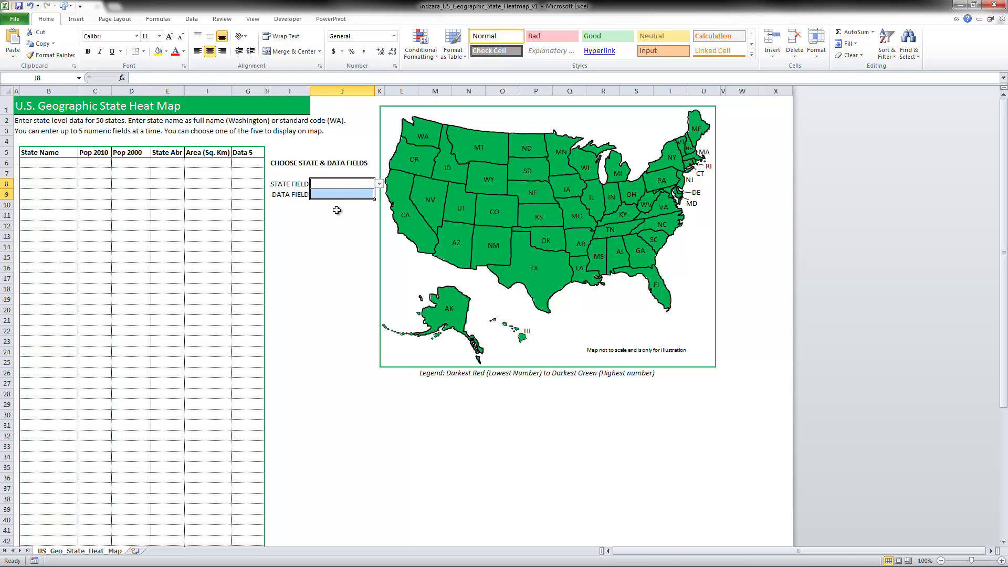
Copy the state codes and land areas, AL through WY, from US_States_Data, then return to the heat map workbook.
left_click(255, 20)
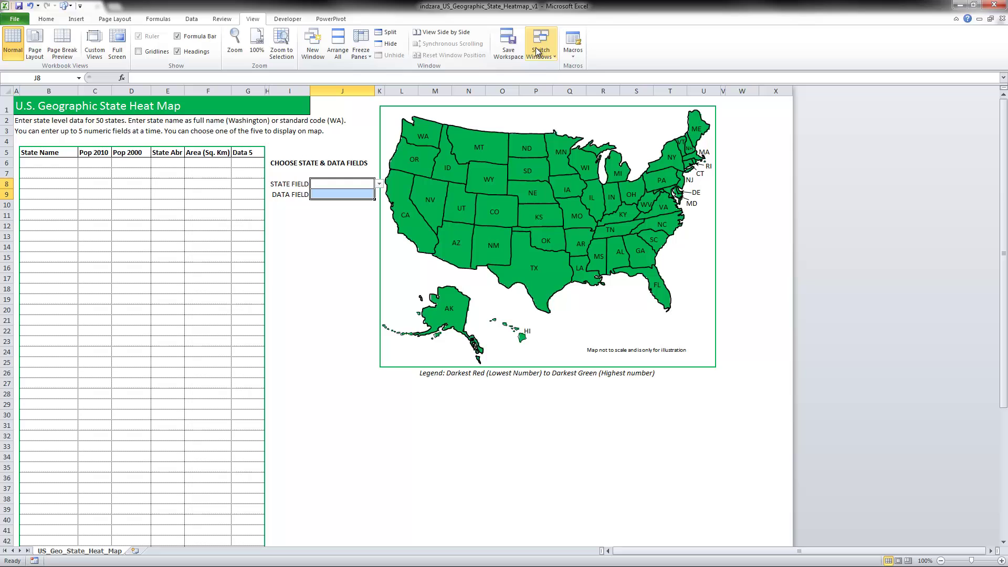
left_click(539, 50)
left_click(551, 79)
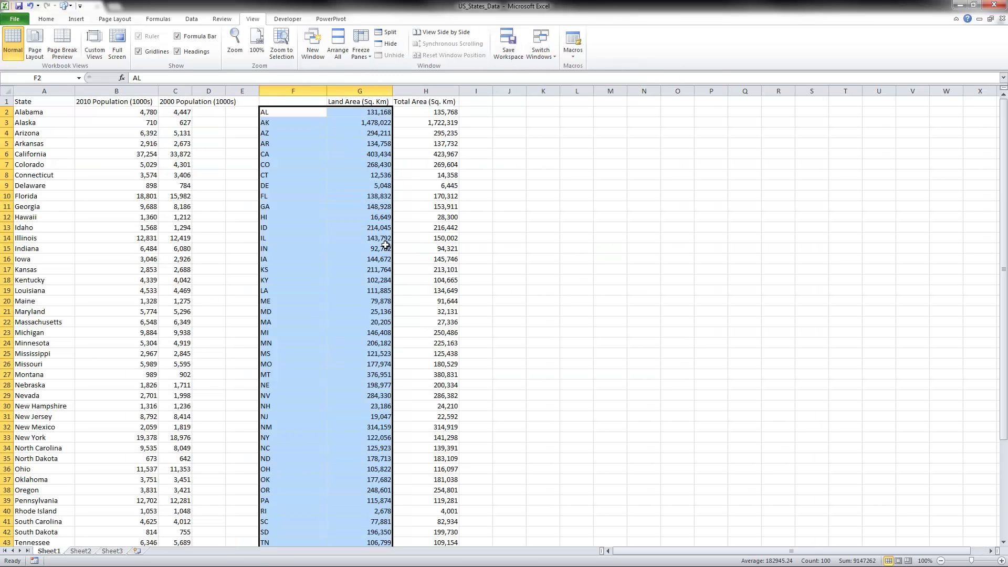
left_click(428, 227)
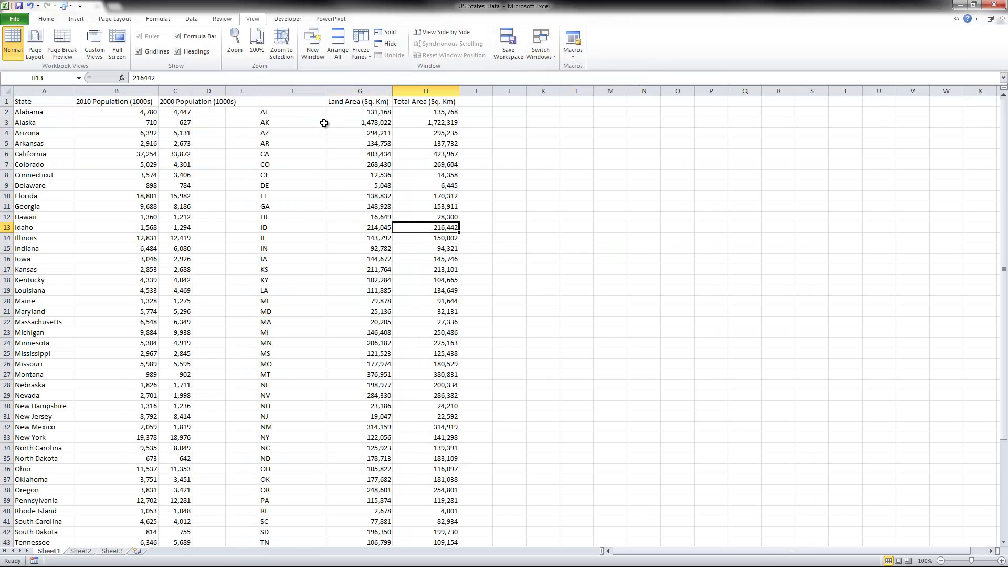
left_click_drag(310, 112, 351, 280)
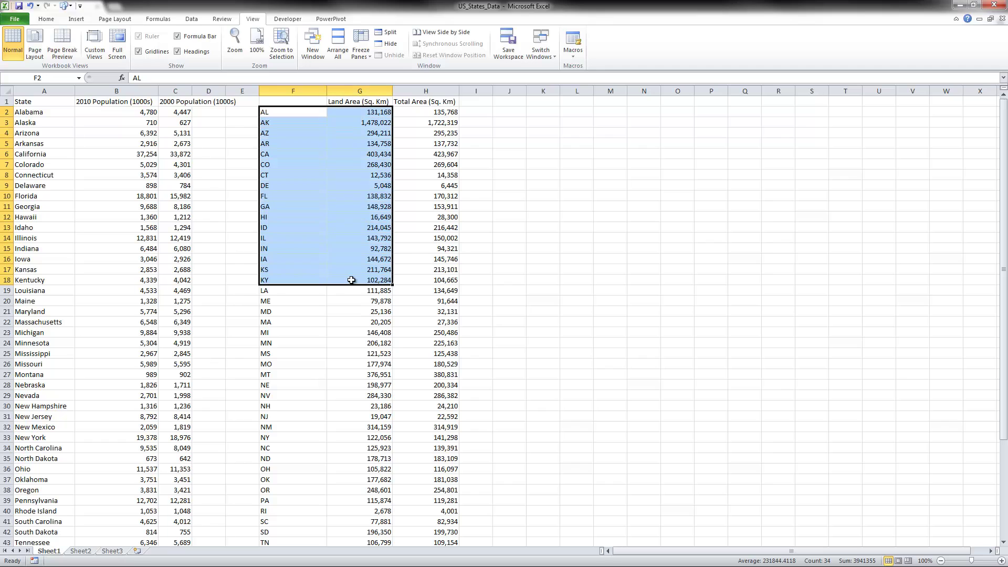
key("ctrl+shift+Down")
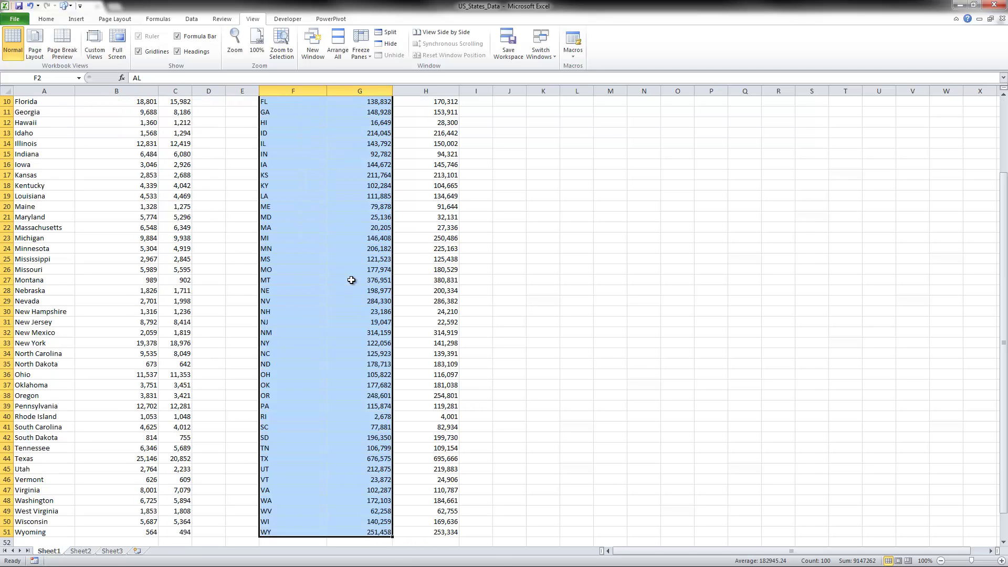
key("ctrl+c")
scroll(351, 280, "up", 3)
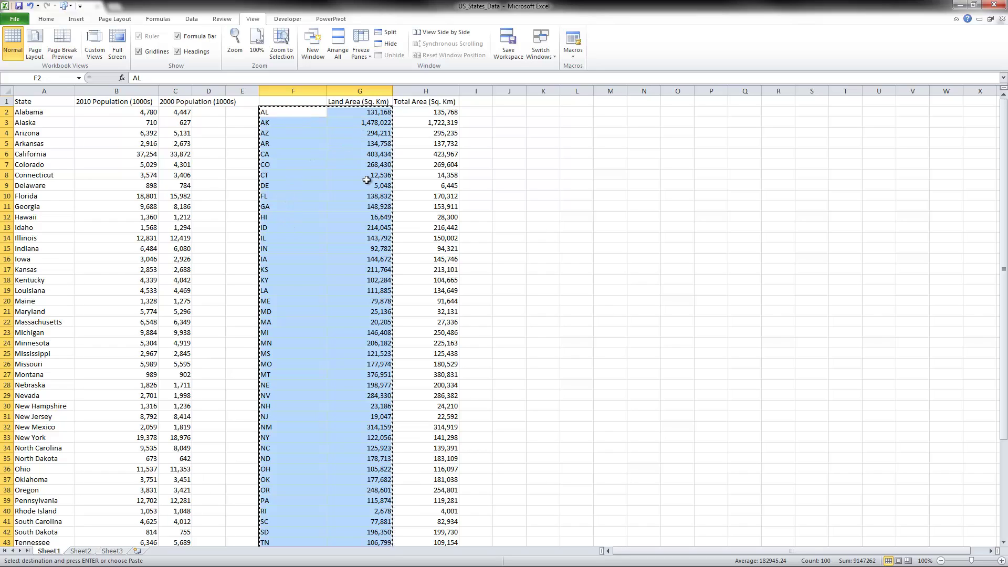
left_click(540, 50)
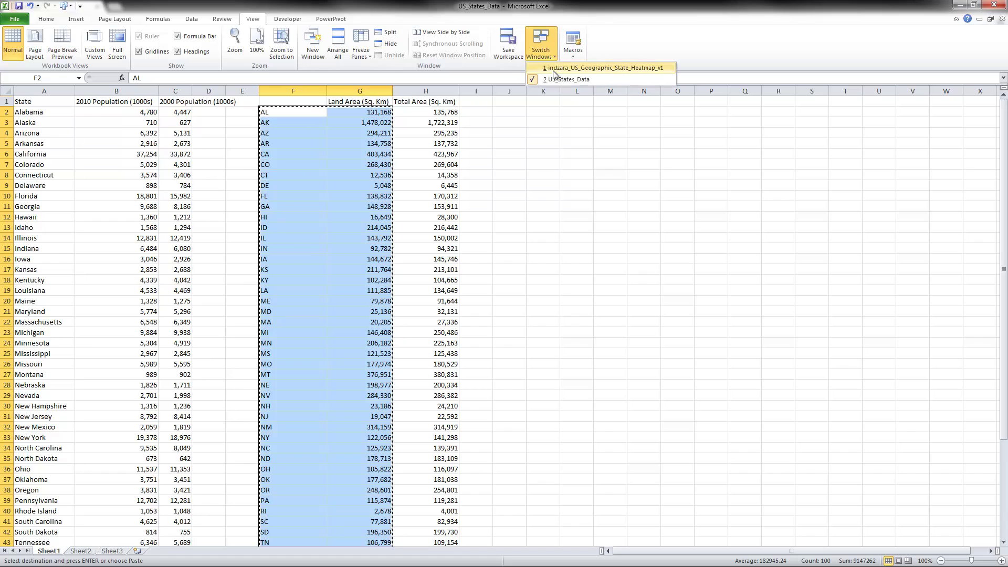
left_click(599, 68)
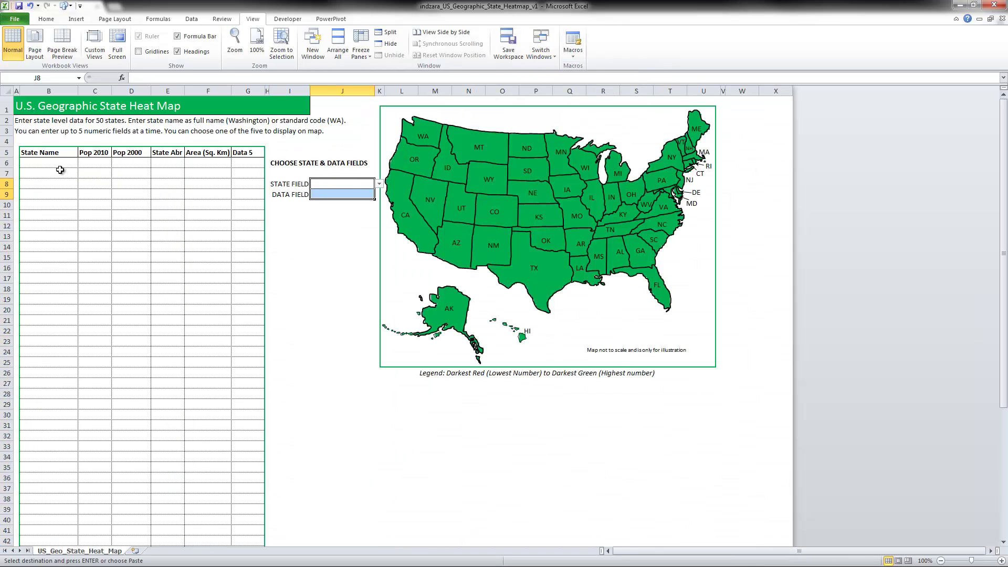
Paste the copied state codes and land areas as values starting at cell B6.
right_click(51, 164)
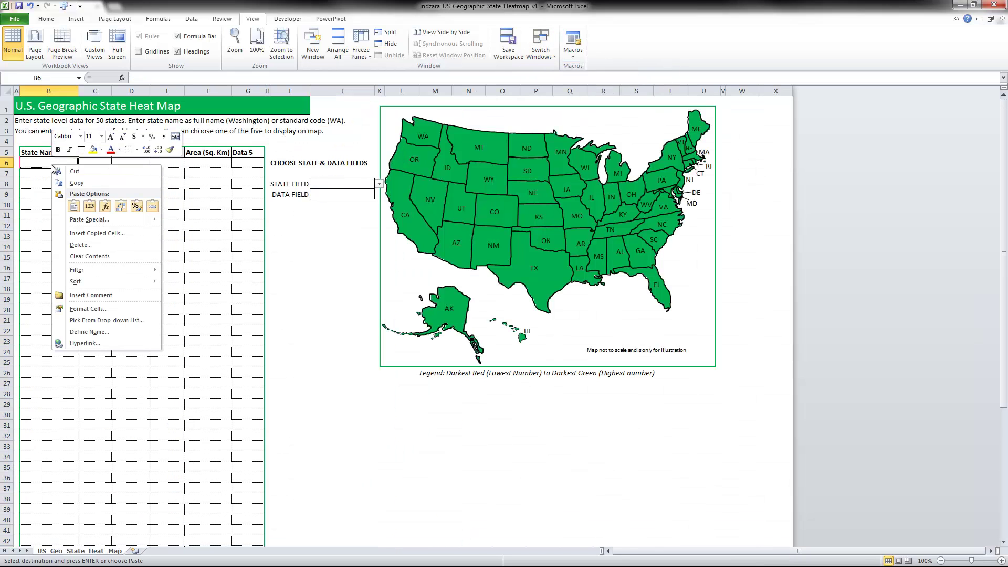
left_click(91, 206)
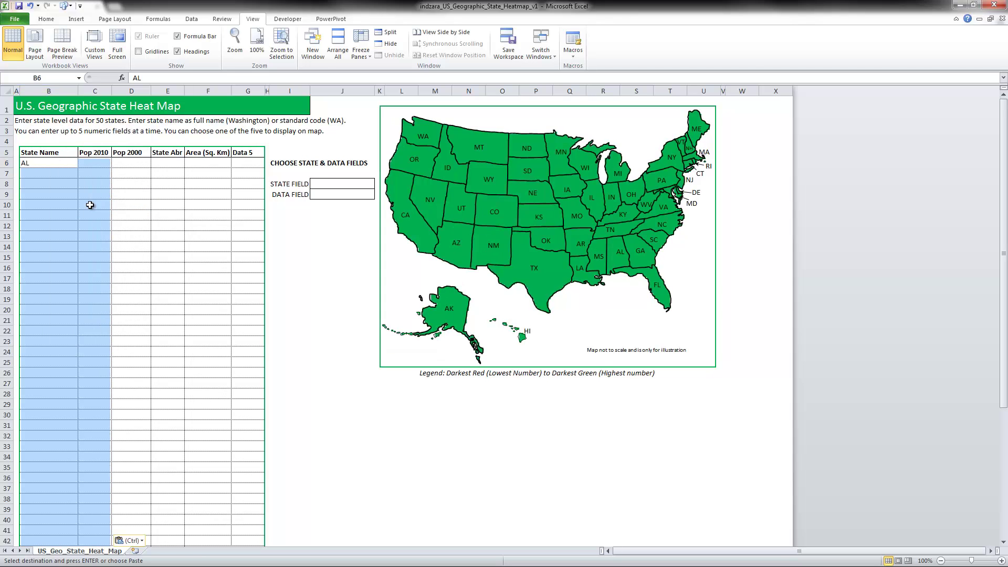
left_click(124, 195)
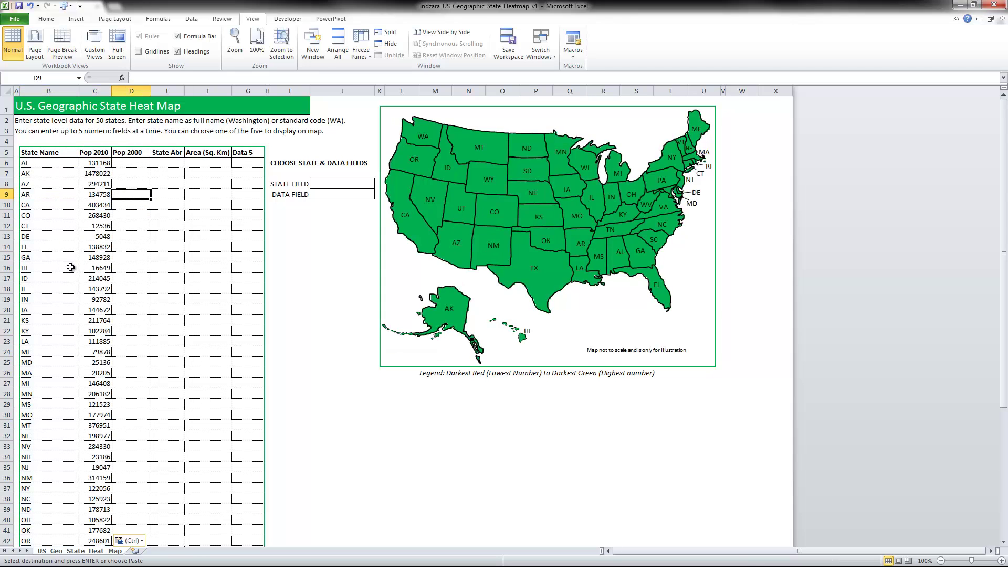
Set the STATE FIELD in J8 to State Name.
left_click(361, 184)
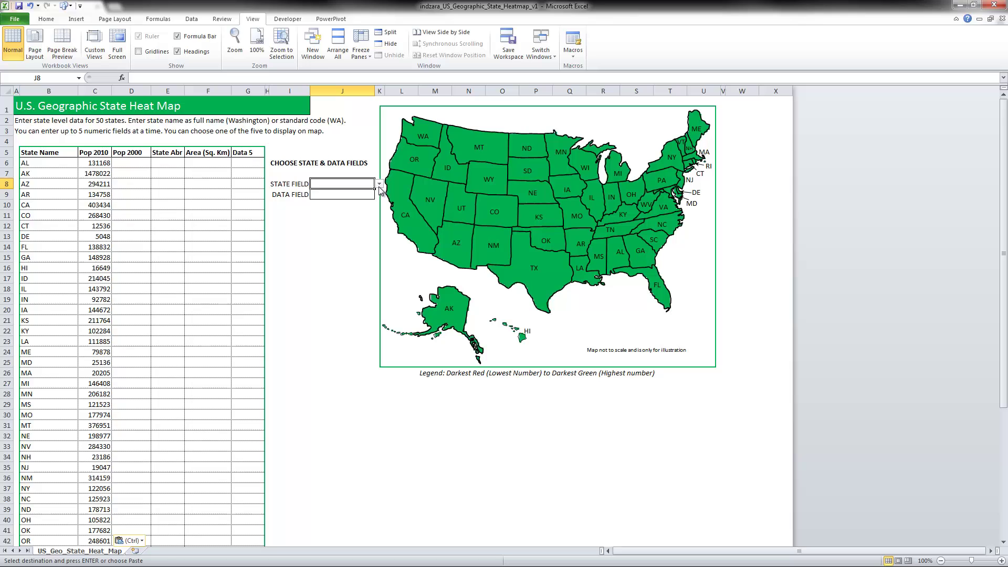
left_click(379, 184)
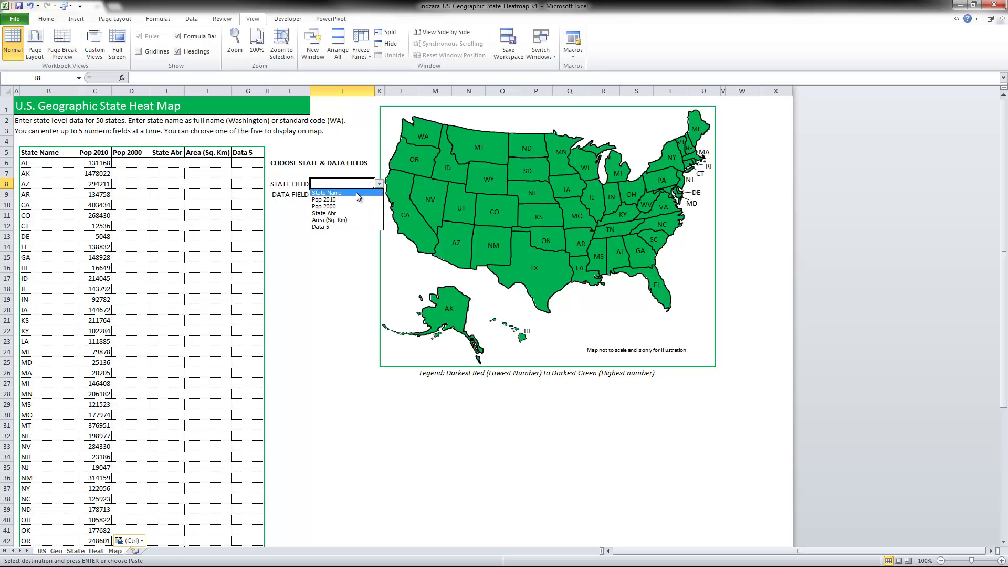
left_click(356, 192)
Rename the Pop 2010 header in C5 to 'Land Area'.
left_click(60, 155)
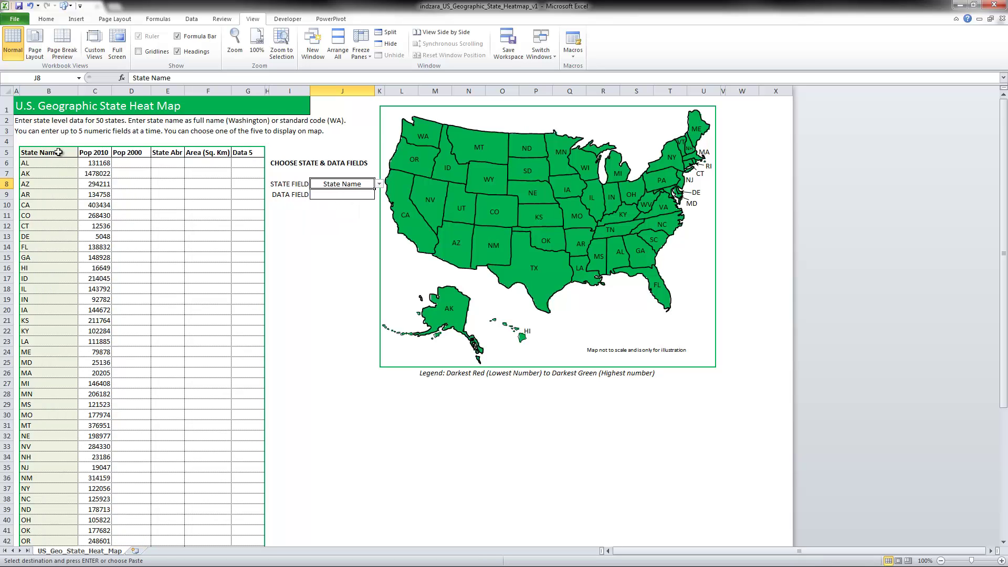
left_click(95, 154)
type("La")
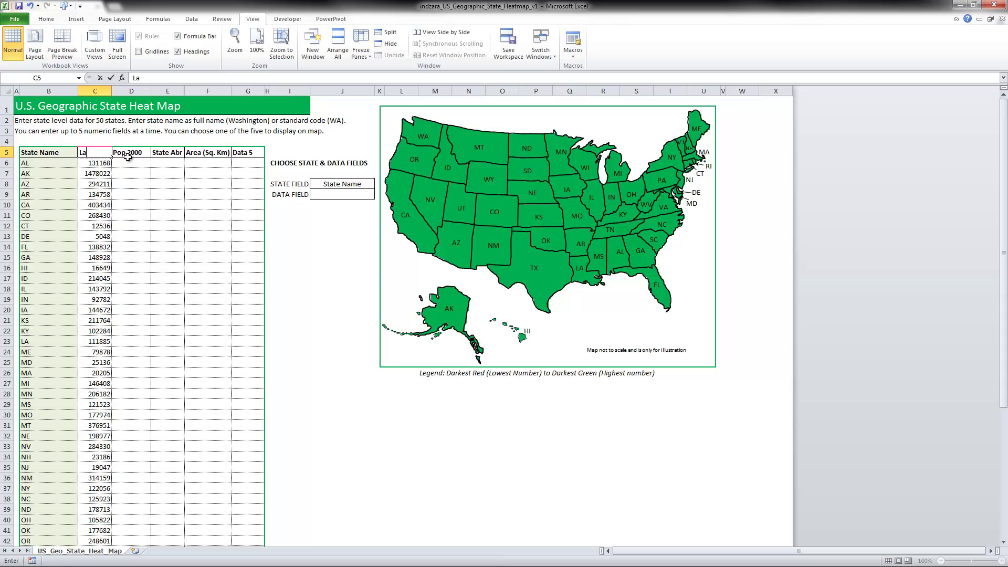
type("nd Area")
key("ctrl+Return")
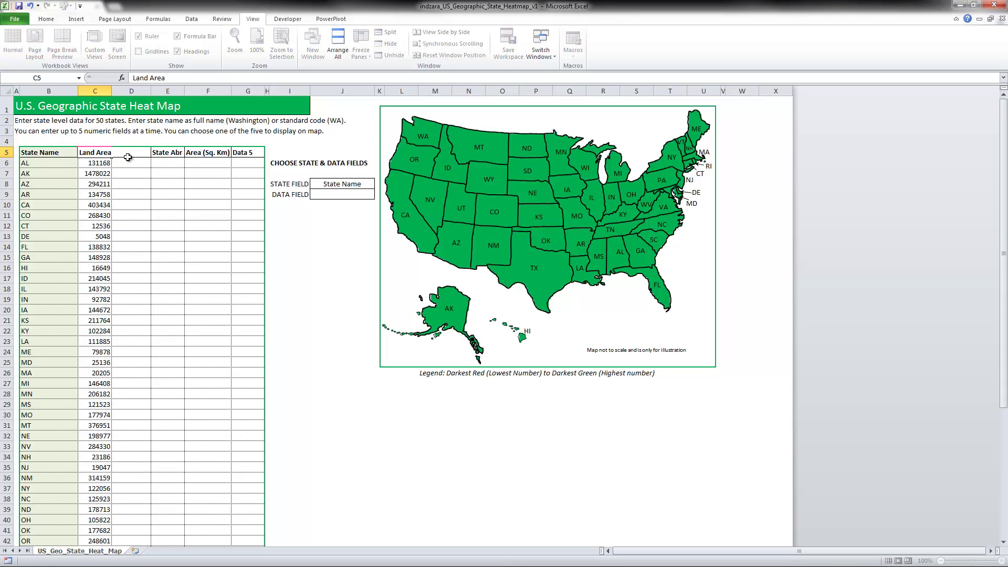
left_click(127, 157)
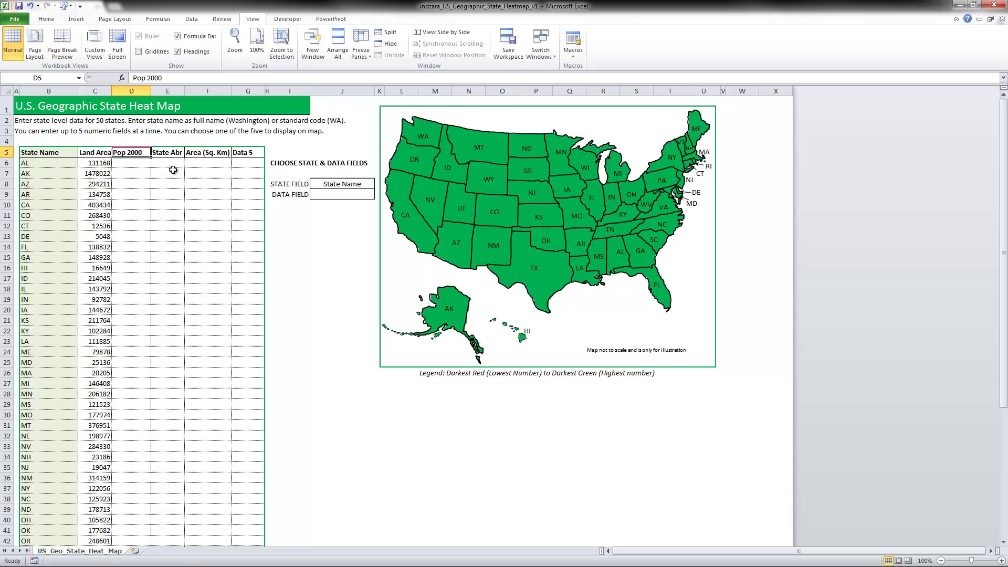
Set the DATA FIELD in J9 to Land Area so the map shades by land area.
left_click(340, 194)
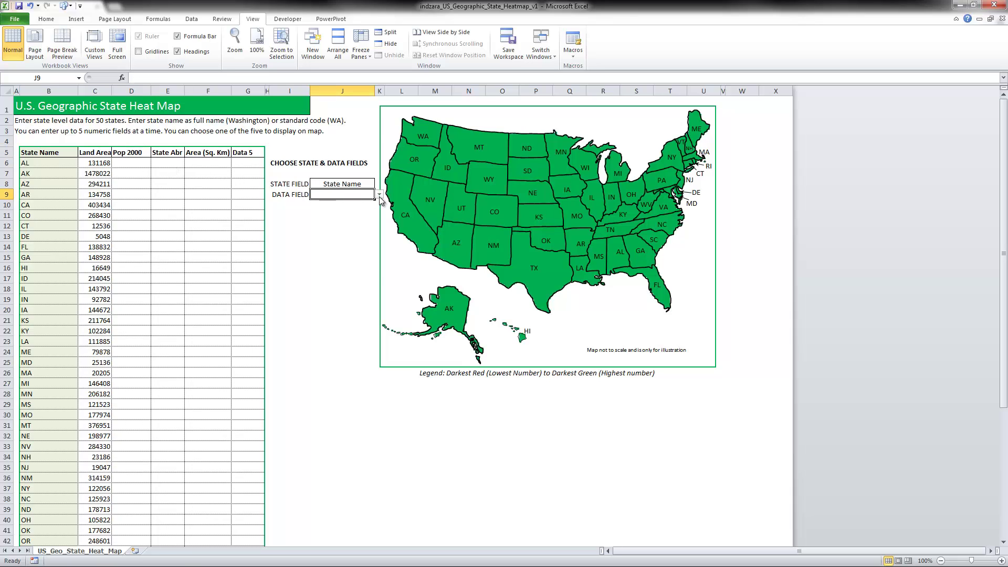
left_click(379, 195)
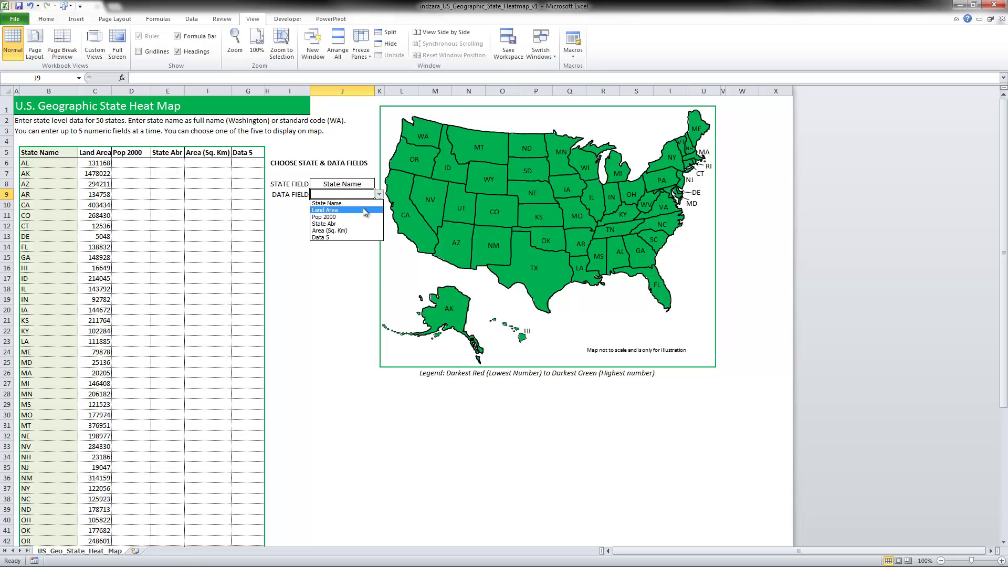
left_click(363, 210)
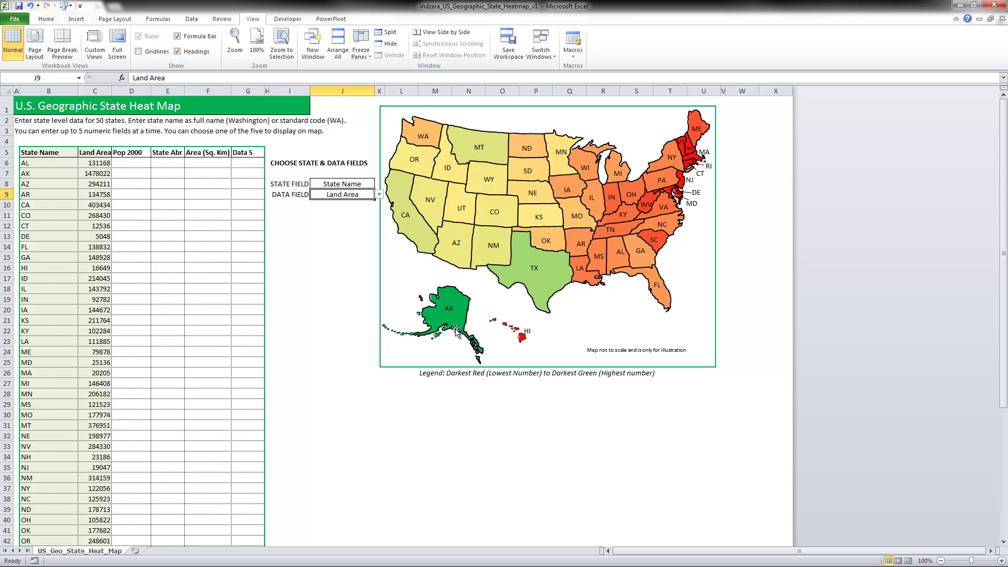
left_click(99, 174)
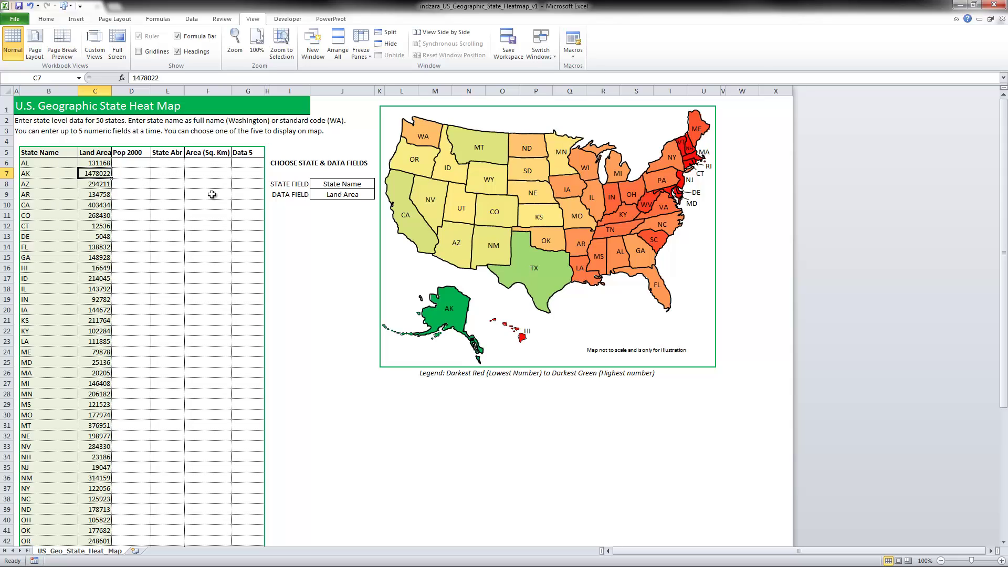
left_click(170, 162)
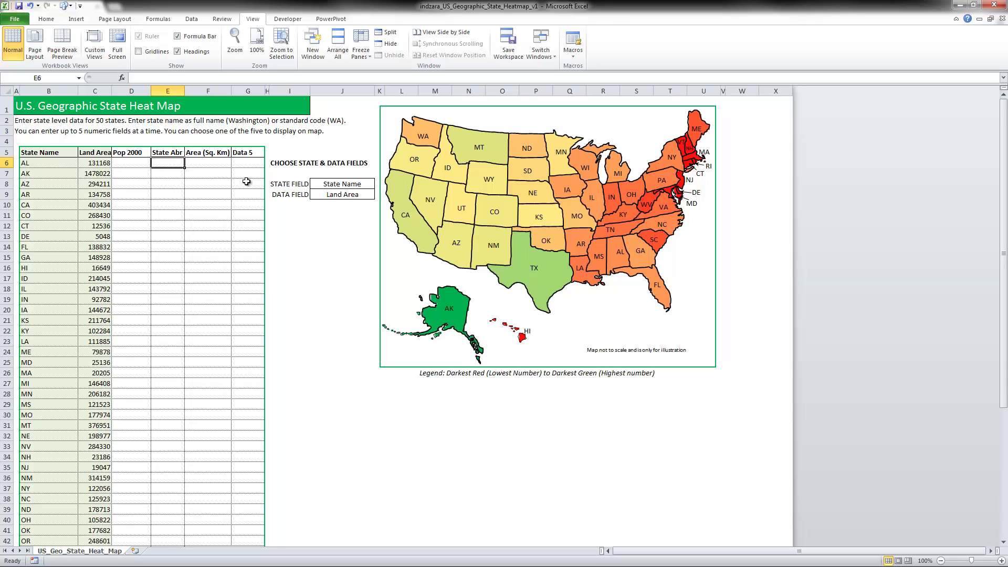
left_click(353, 184)
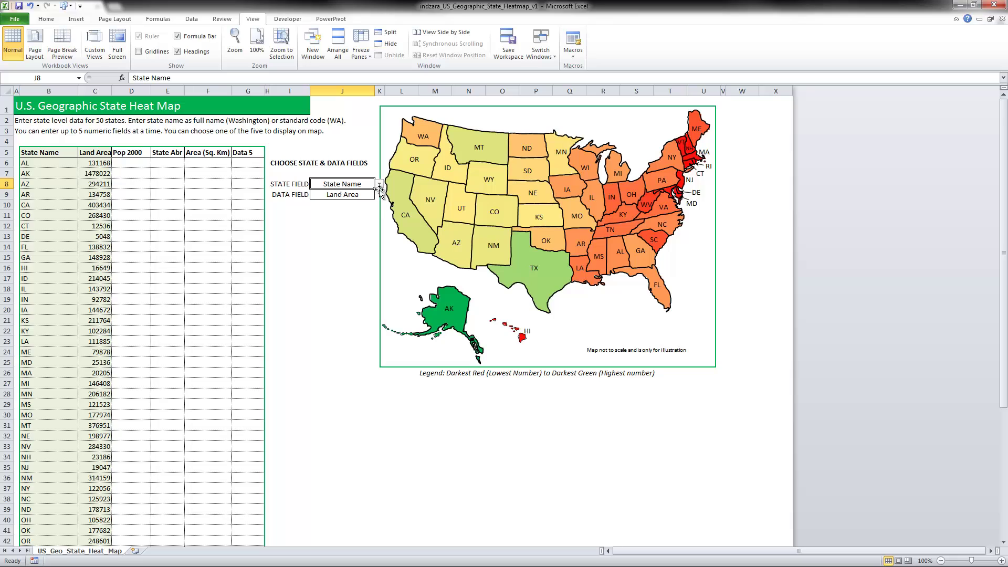
left_click(378, 183)
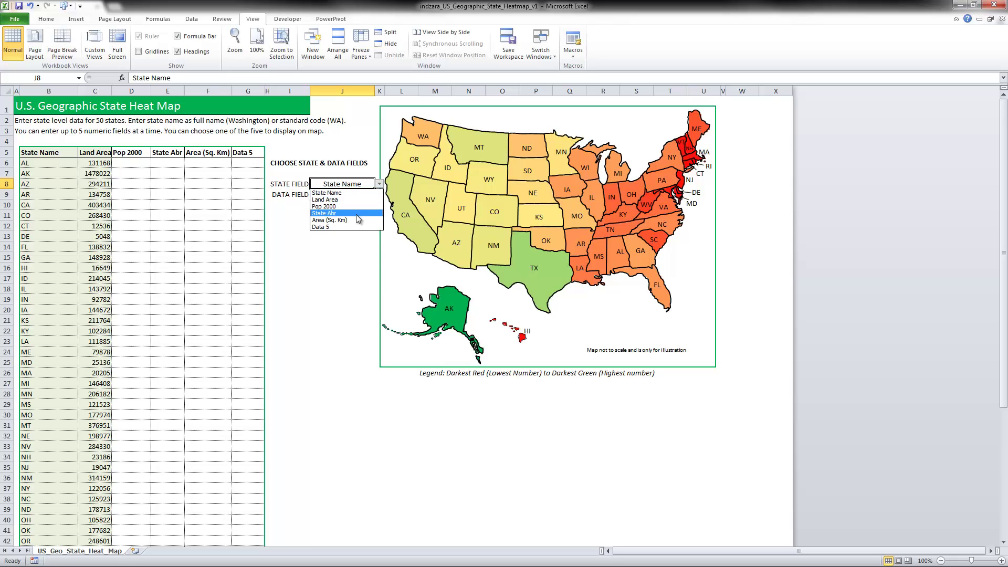
left_click(336, 193)
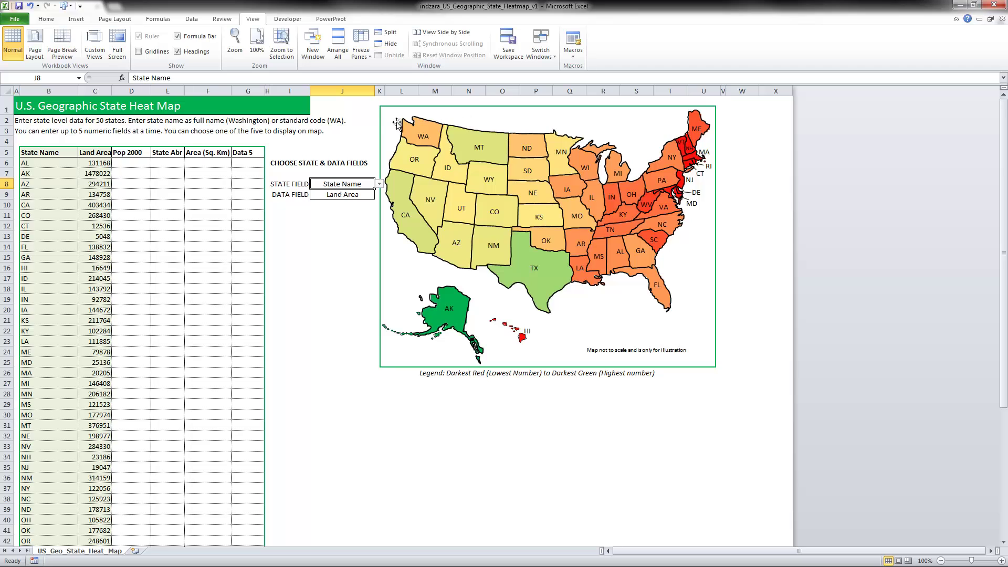
Open the print preview and switch it to Ignore Print Area so the whole sheet prints.
left_click(46, 19)
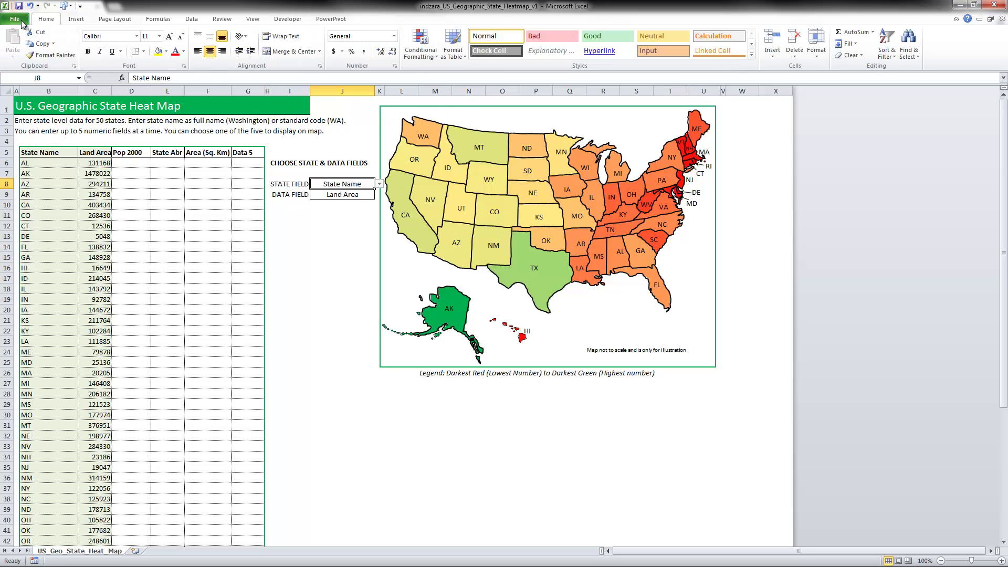
left_click(14, 18)
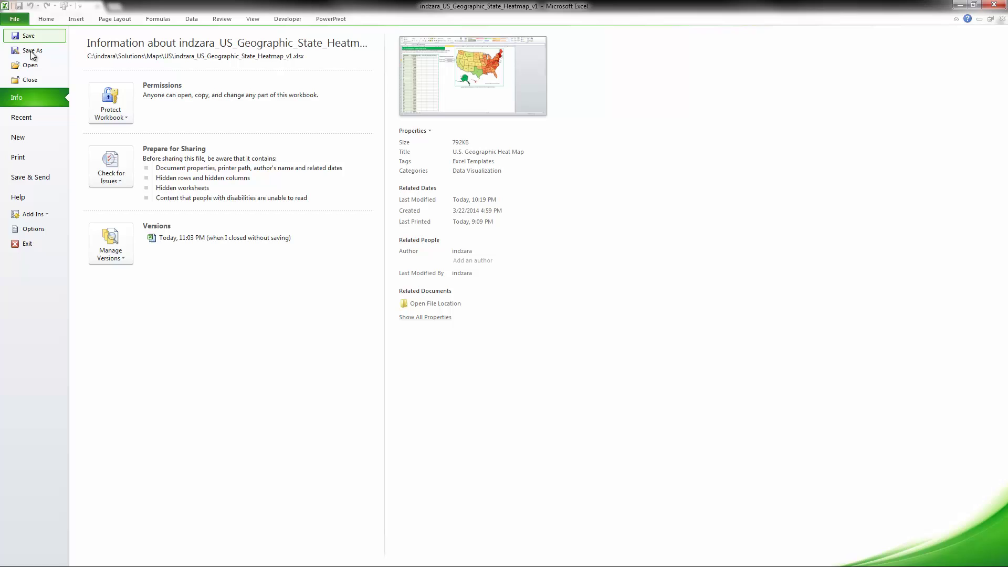
left_click(27, 162)
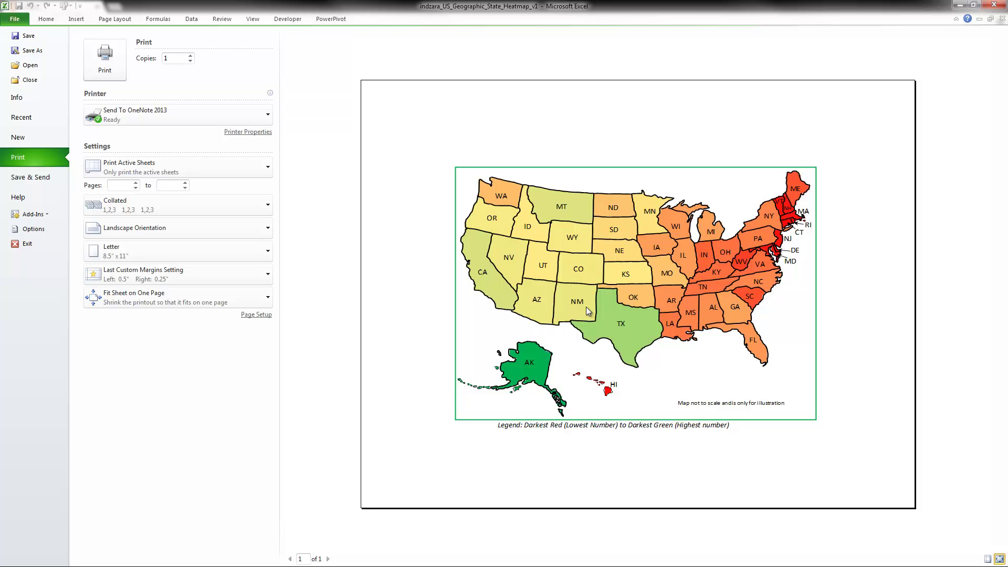
left_click(267, 168)
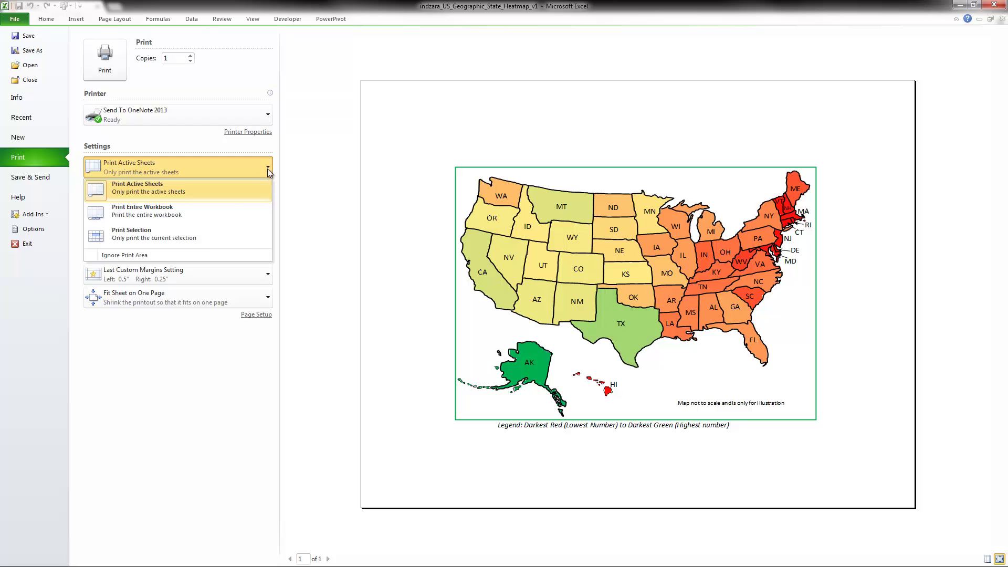
left_click(90, 255)
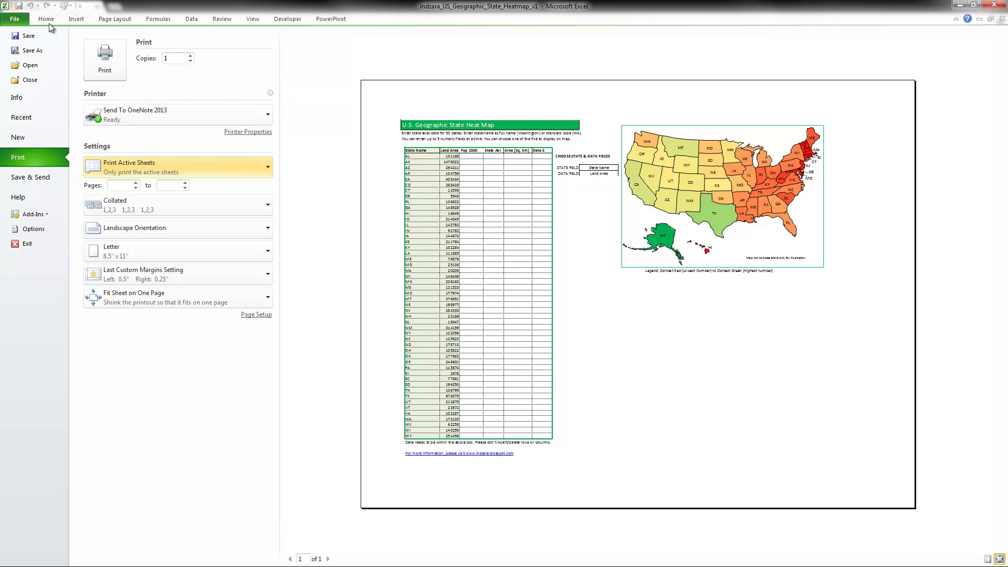
Save the heat map sheet as a PDF under the same file name, leaving the Options dialog unchanged.
left_click(38, 51)
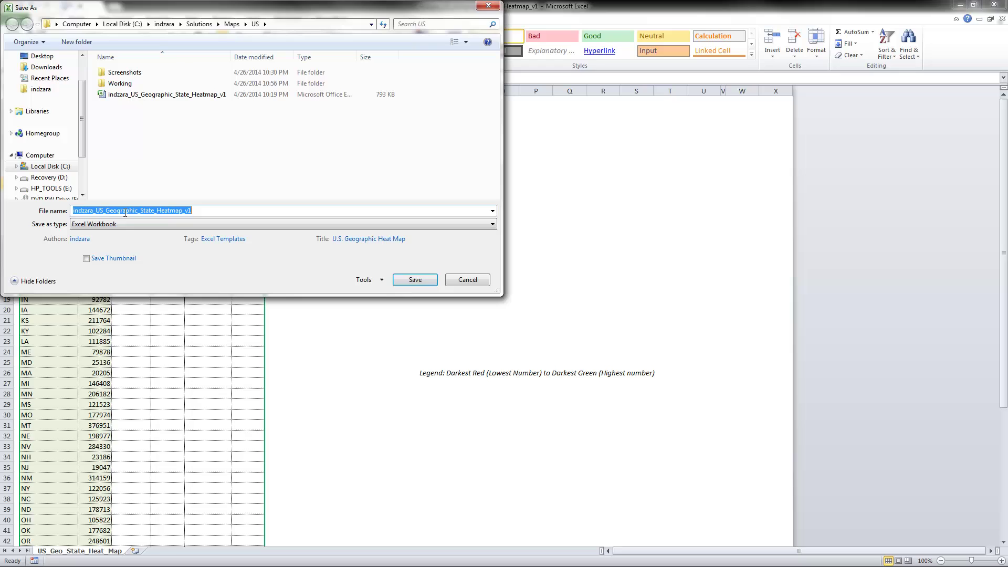
left_click(127, 225)
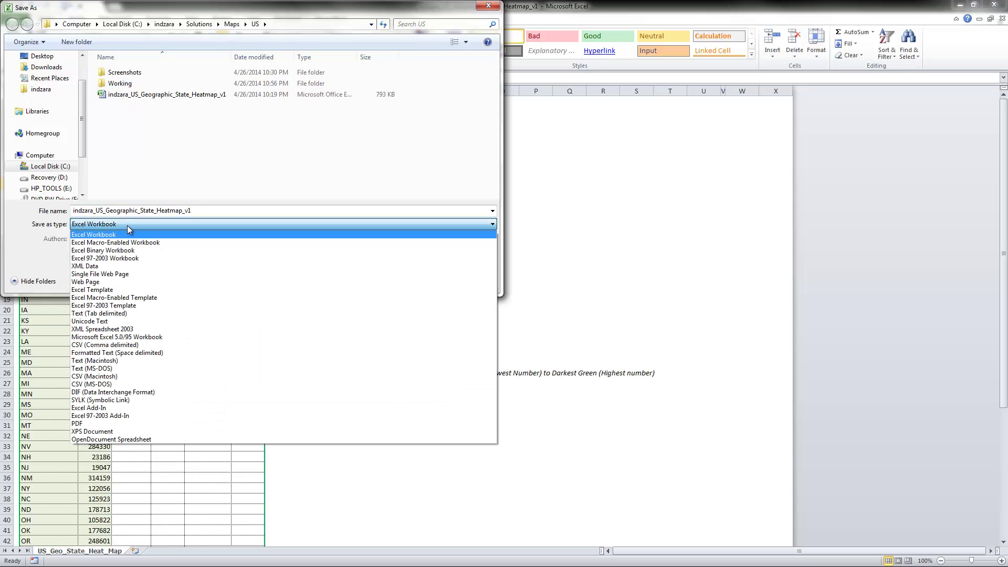
key("p")
key("Return")
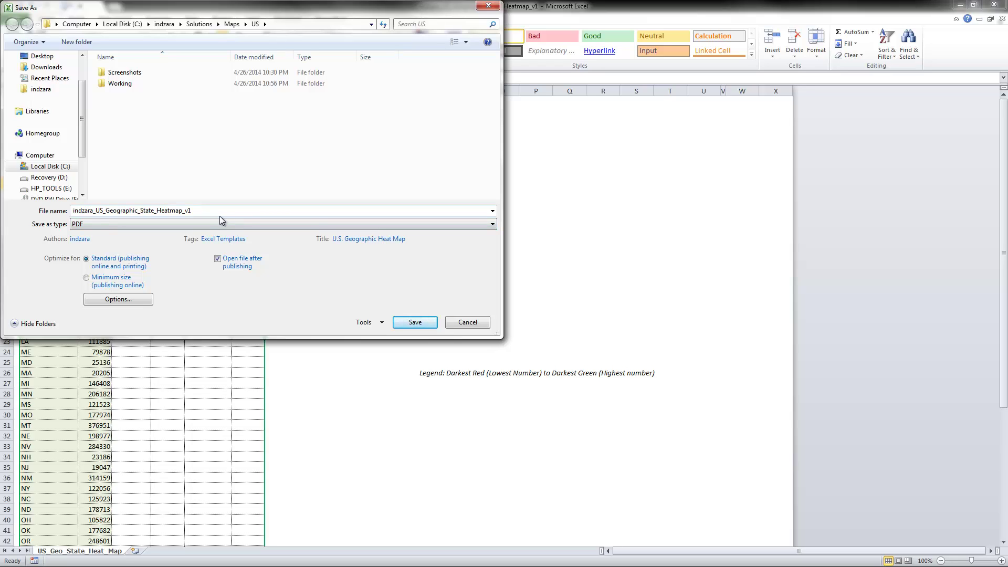
left_click(128, 301)
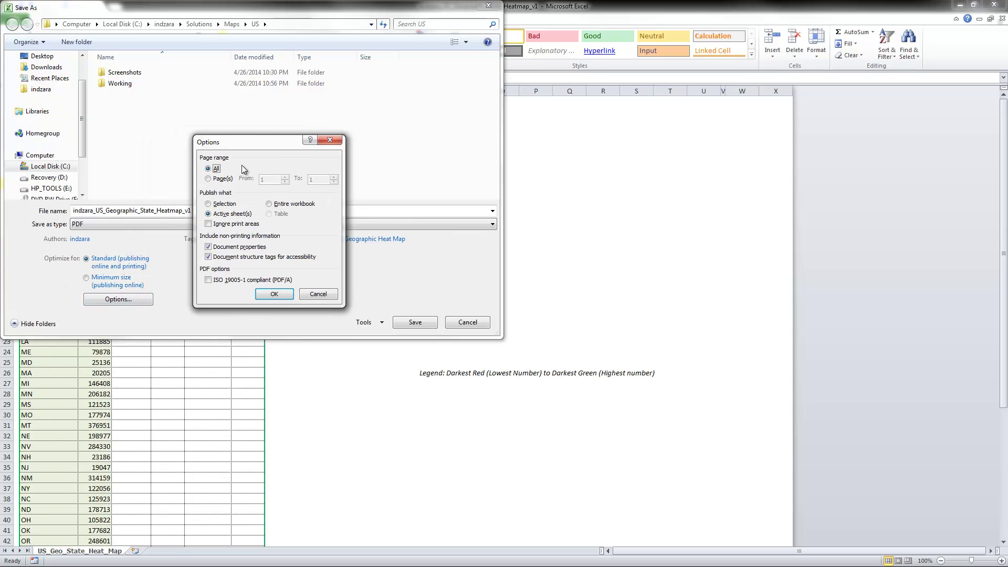
left_click(209, 225)
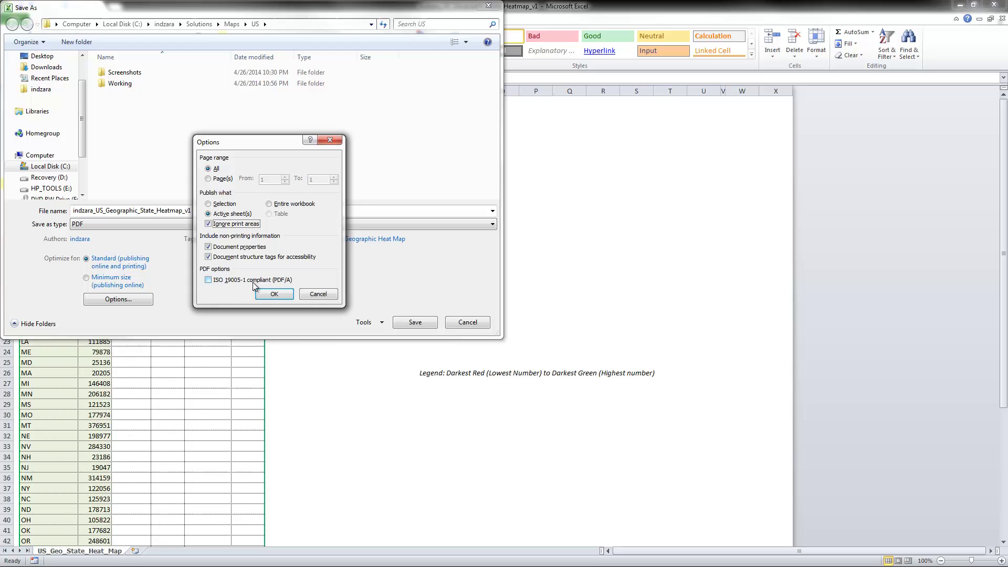
left_click(317, 294)
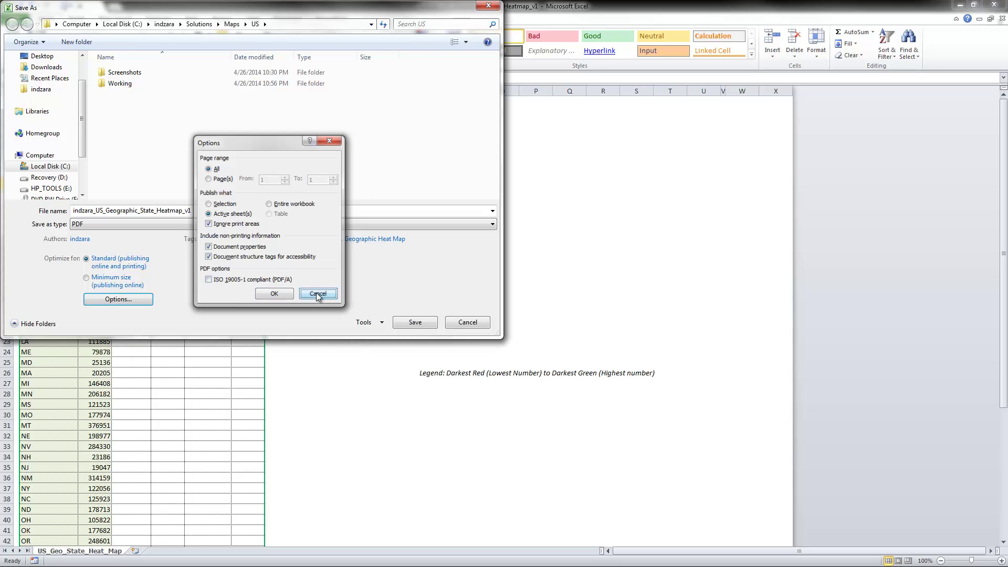
left_click(436, 322)
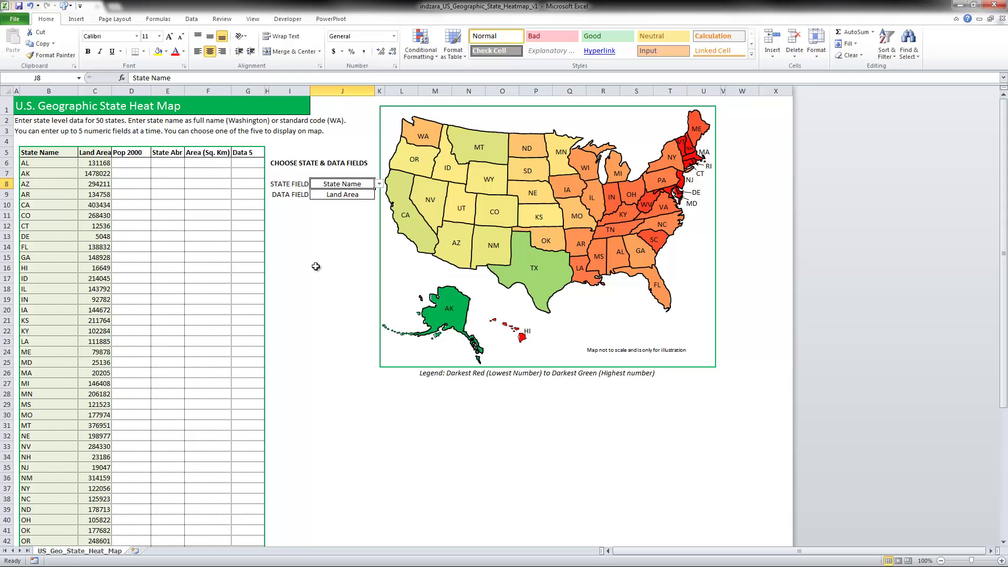
Copy the land-area heat map picture from the sheet.
key("Down")
key("Down")
key("Down")
key("Down")
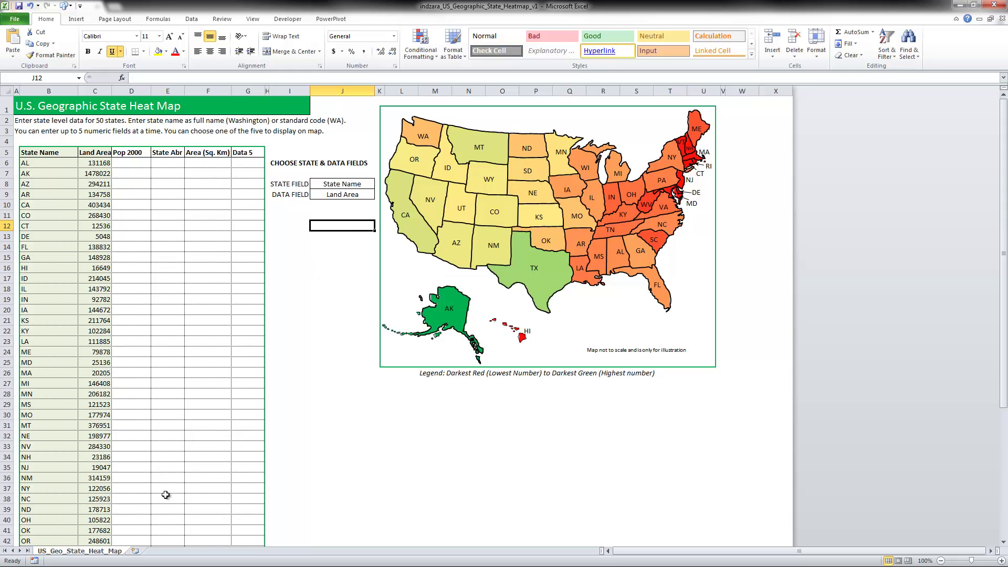
left_click(386, 136)
right_click(386, 137)
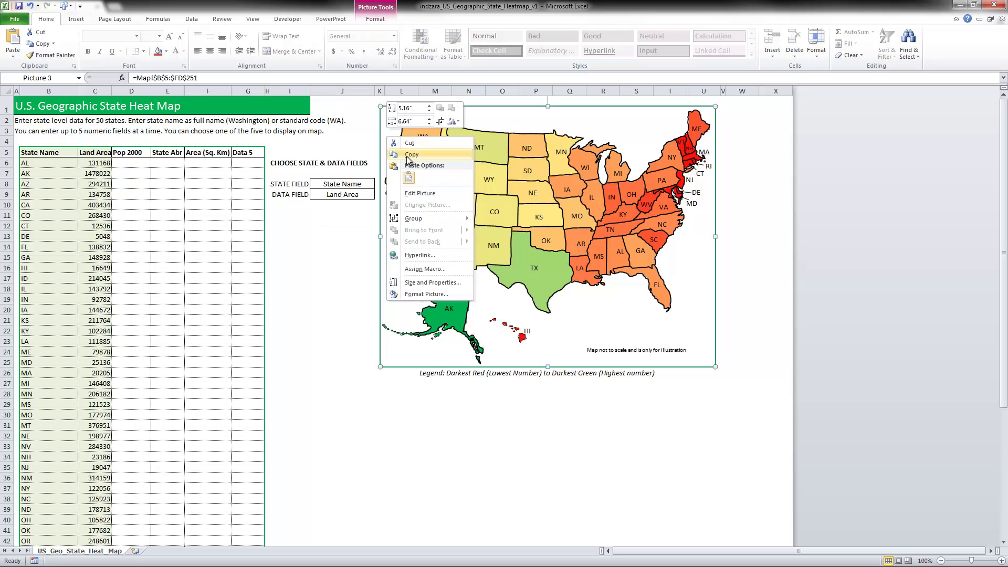
left_click(408, 155)
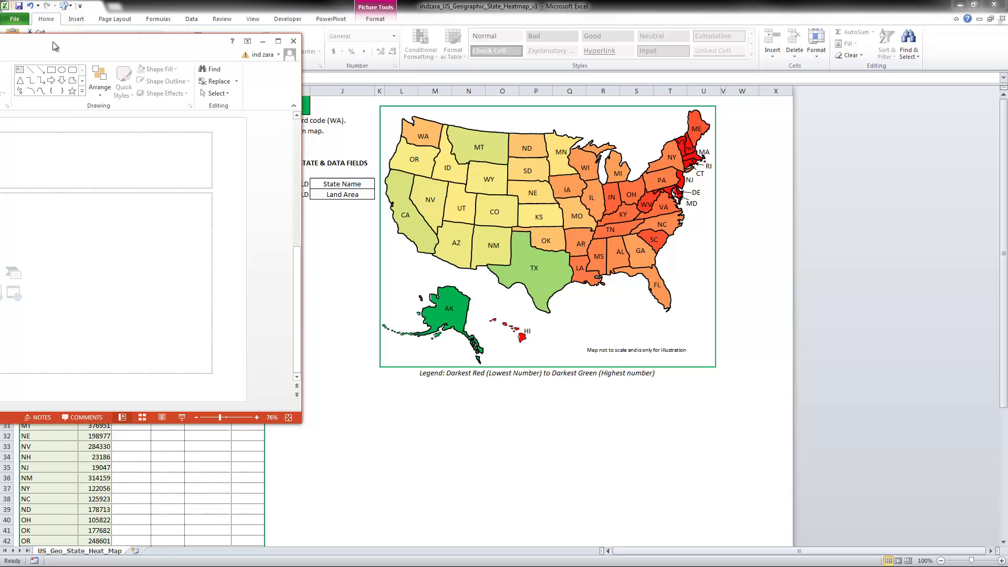
Maximize PowerPoint, paste the map onto slide 2 as a picture, and bring up its picture formatting tools.
double_click(420, 70)
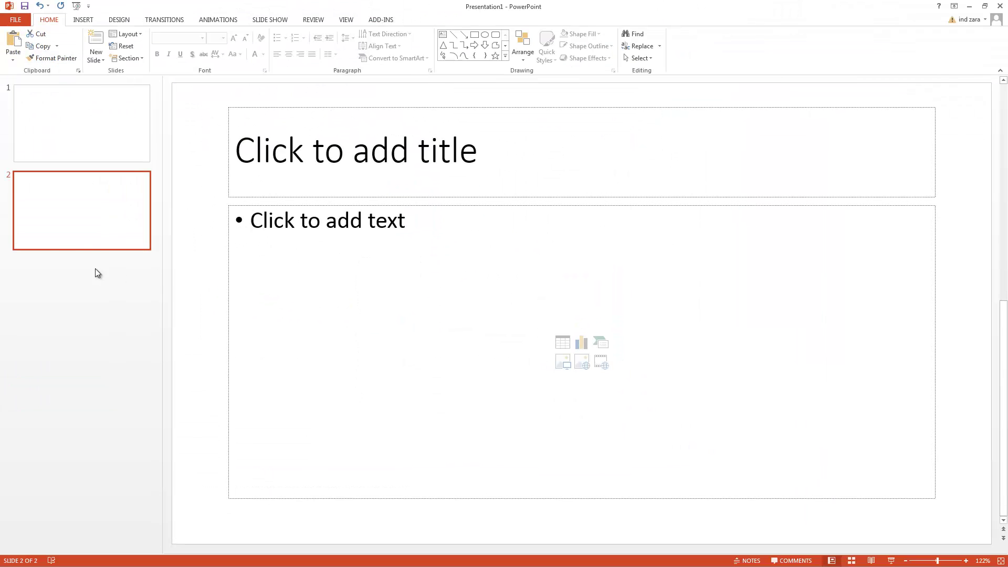
right_click(195, 144)
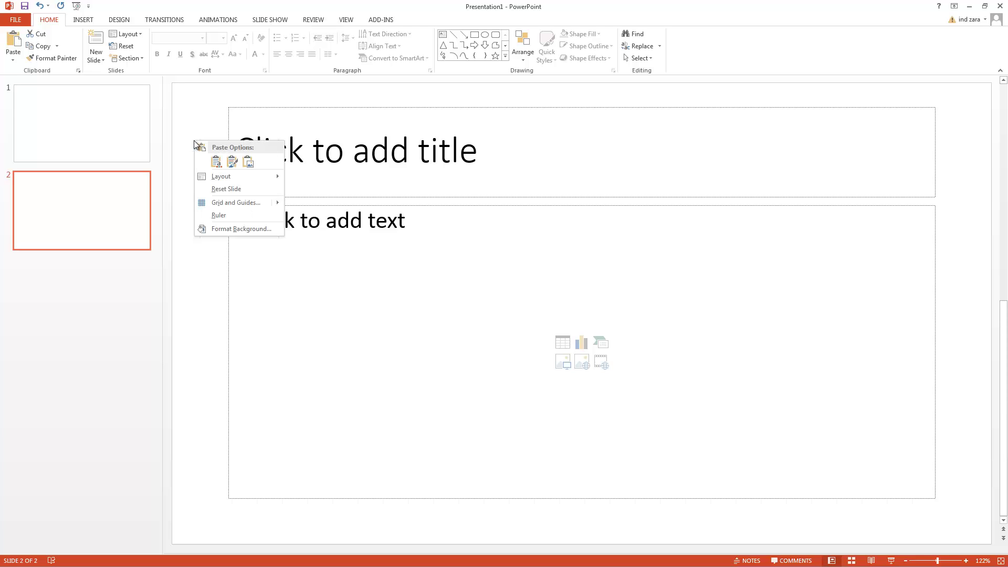
left_click(248, 164)
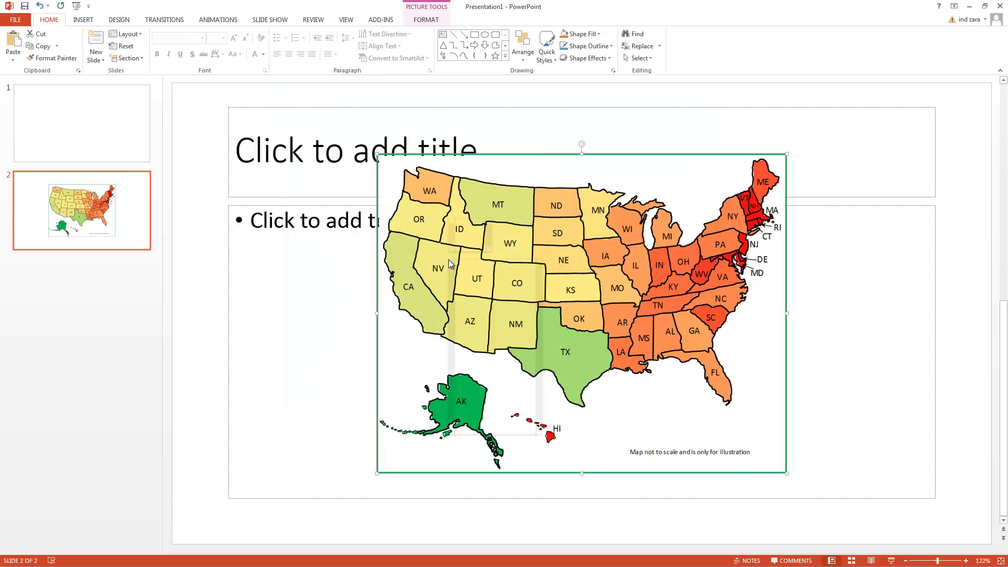
right_click(448, 260)
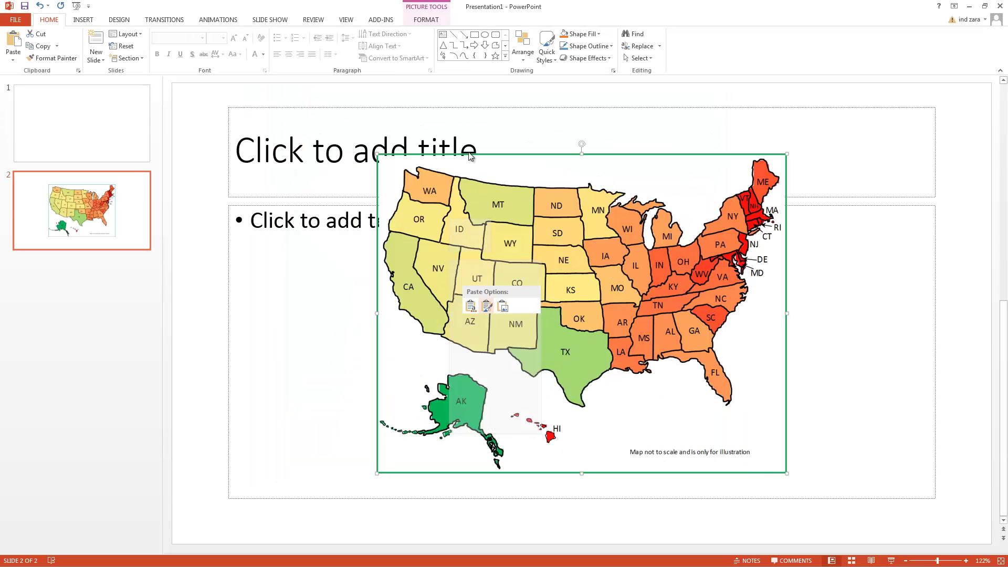
key("Escape")
left_click(425, 21)
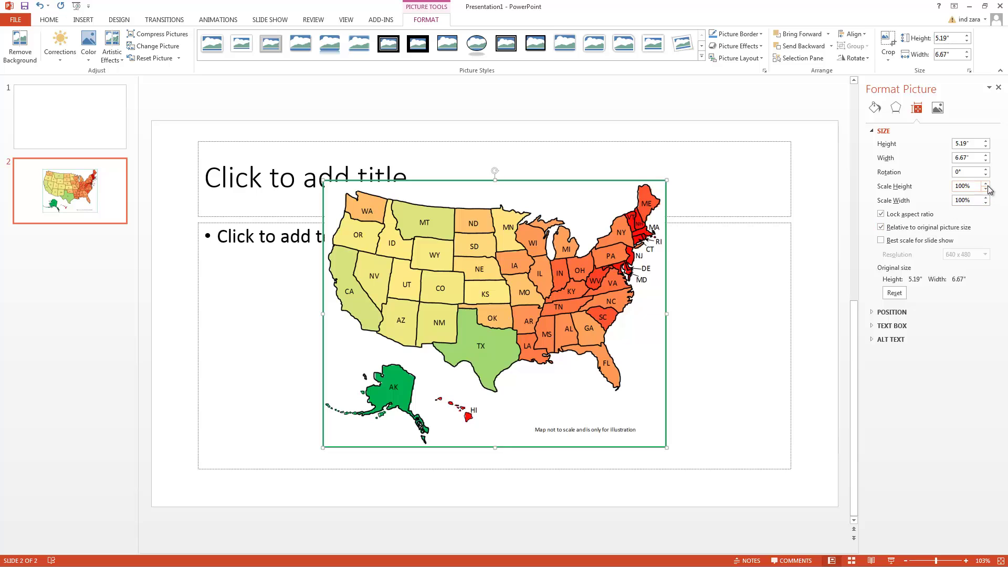
Scale the map picture up to 118% and move it higher on slide 2.
left_click_drag(987, 185, 987, 186)
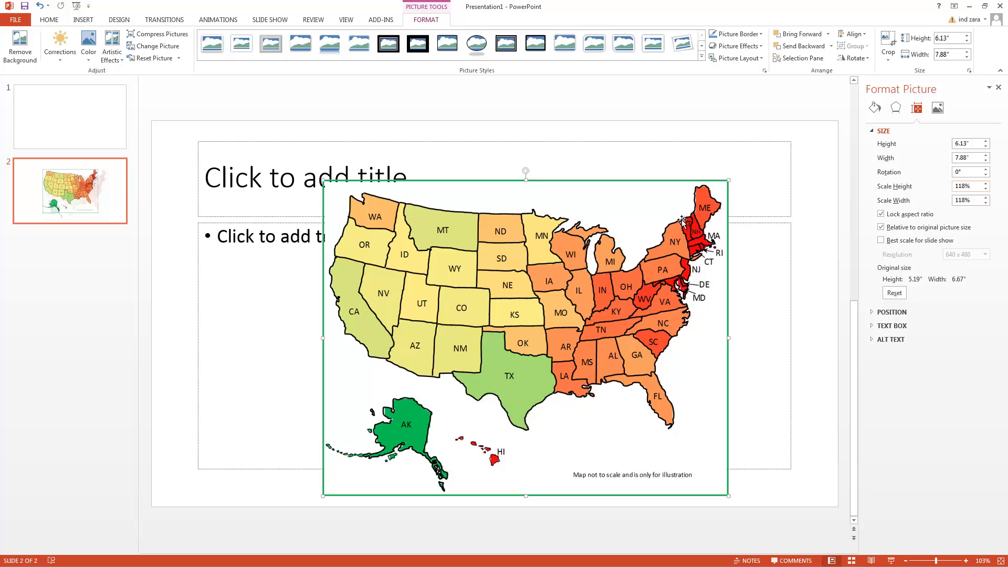
left_click_drag(631, 223, 634, 195)
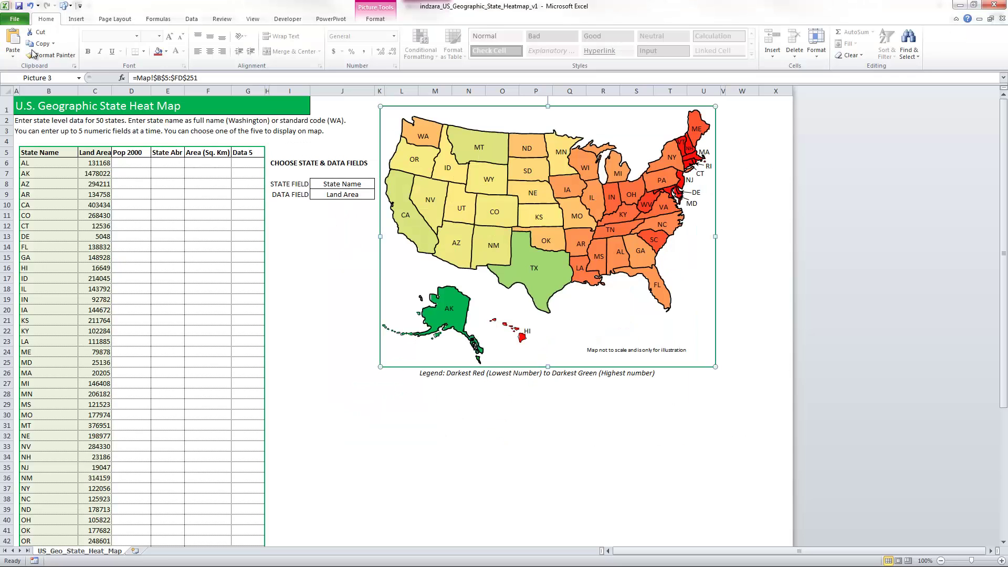
Open the Map sheet's Graded Color Scale rule for editing in the rules manager.
left_click(314, 298)
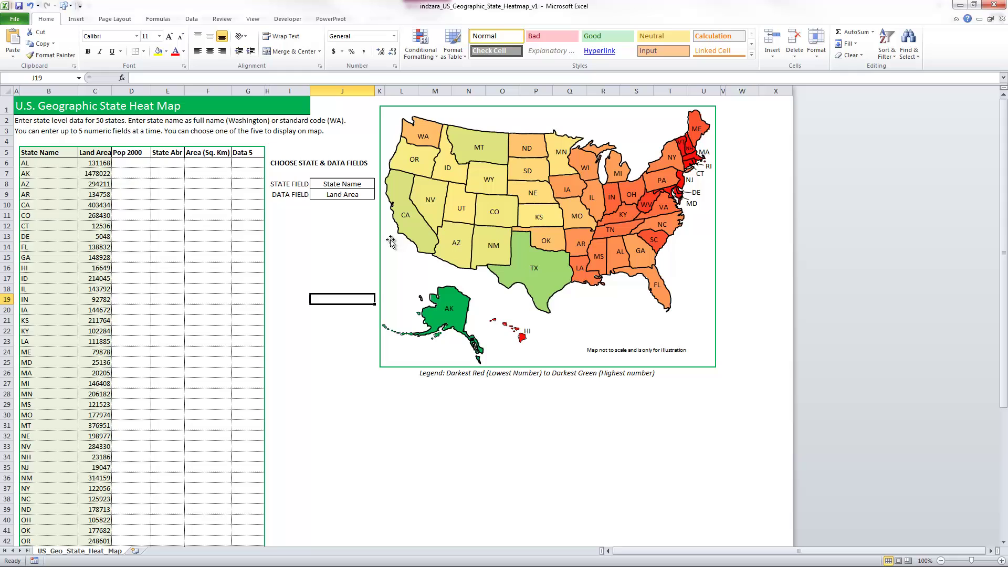
left_click(431, 55)
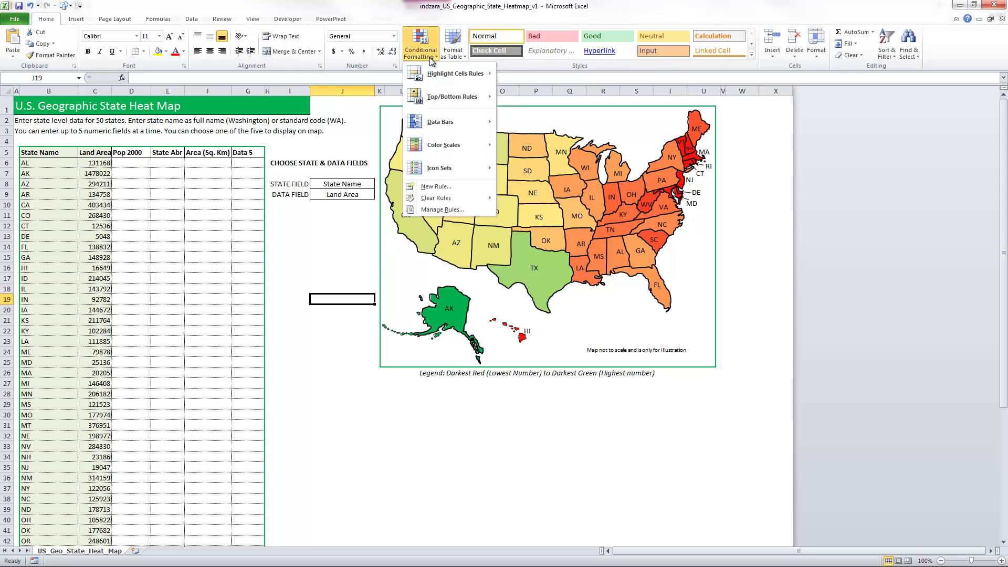
left_click(436, 210)
left_click(454, 198)
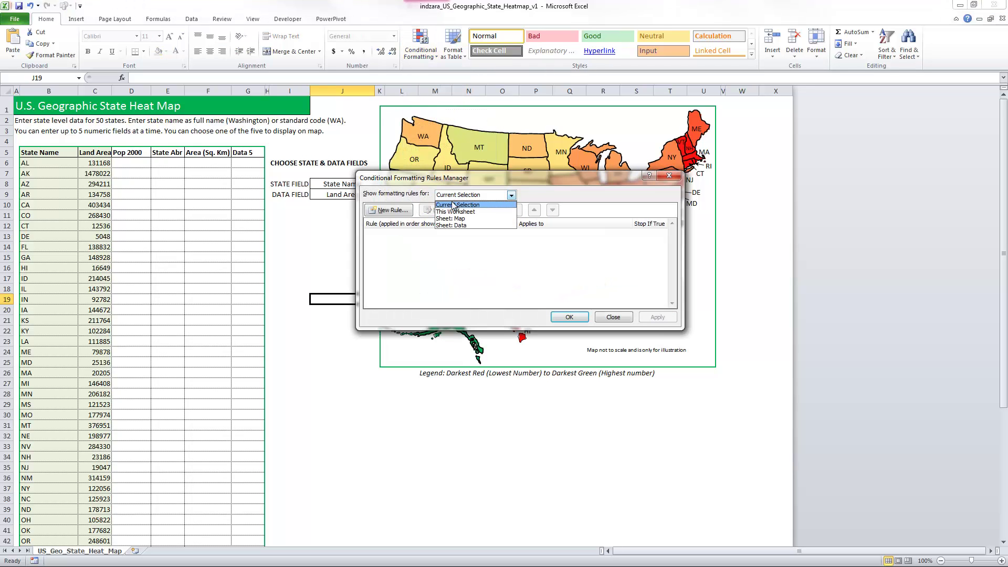
left_click(455, 220)
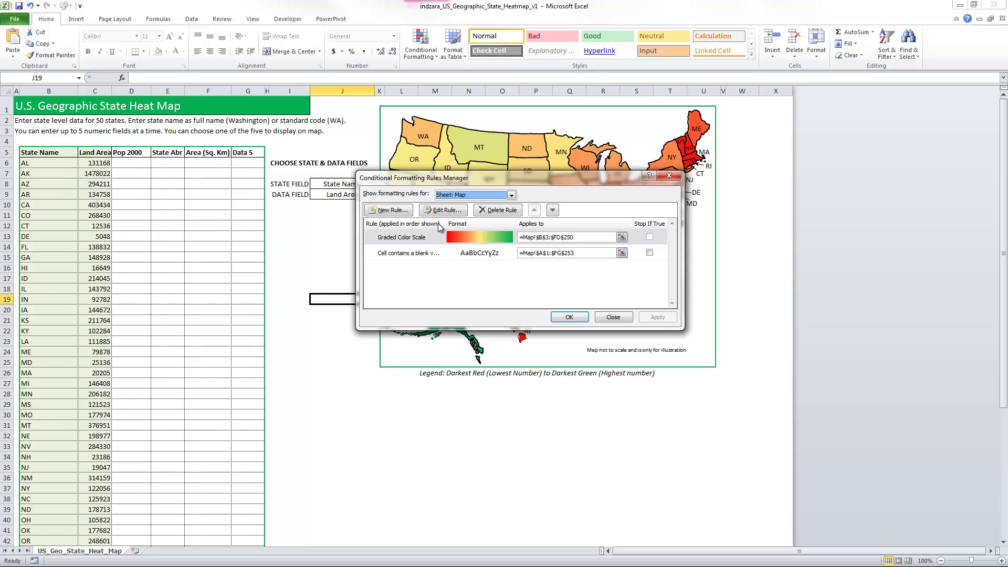
left_click(425, 239)
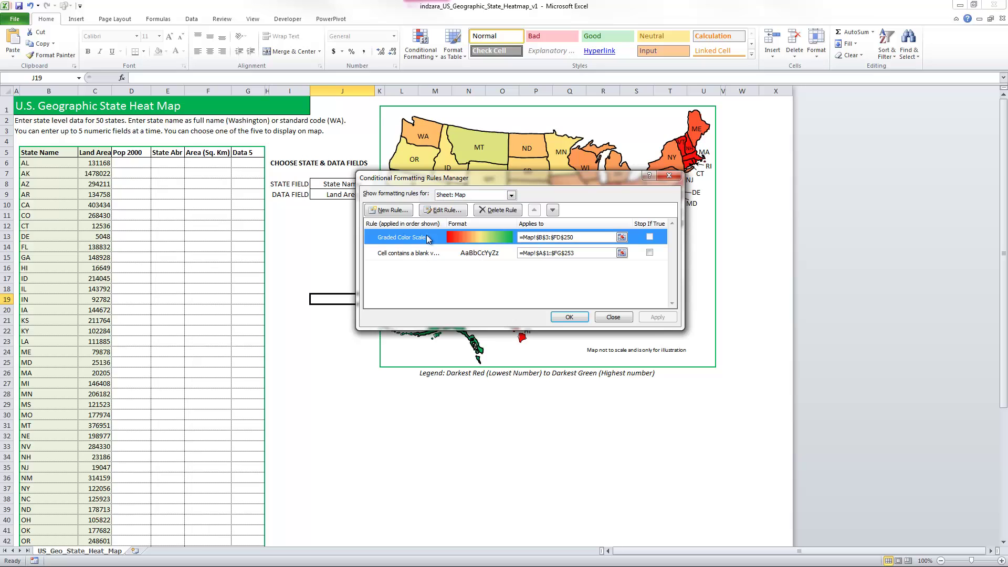
left_click(443, 211)
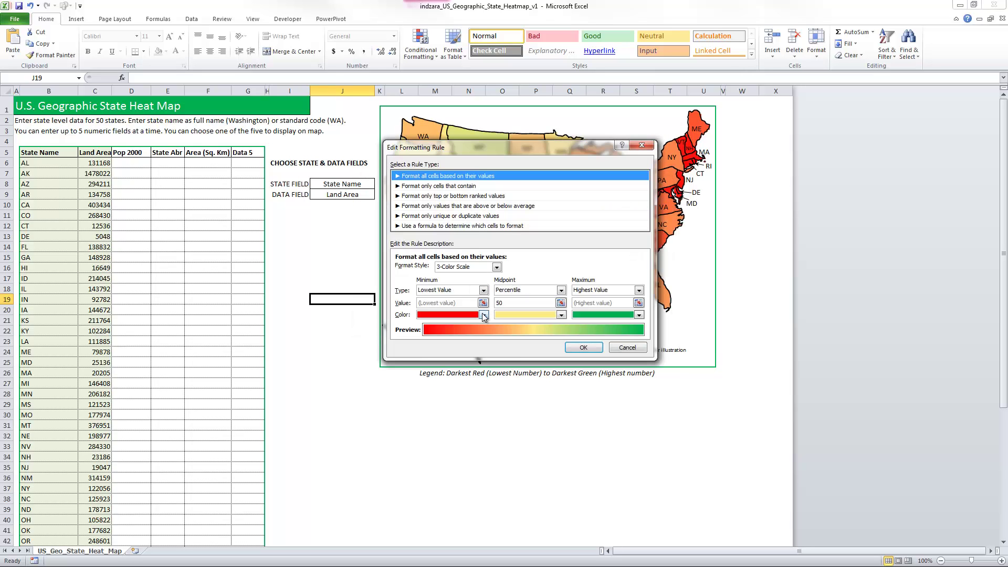
Set the scale's minimum colour to teal and maximum colour to dark orange, and apply.
left_click(483, 315)
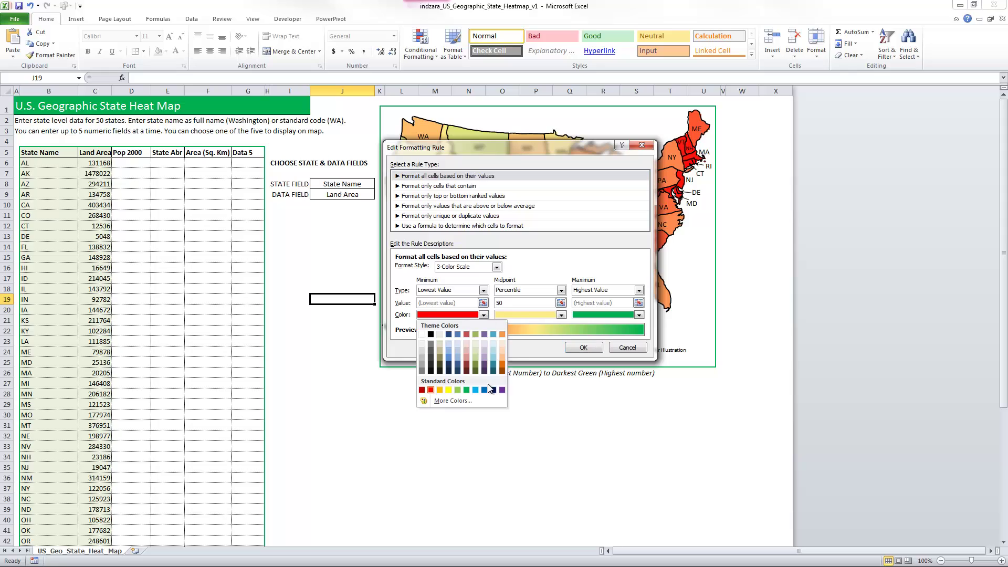
left_click(495, 364)
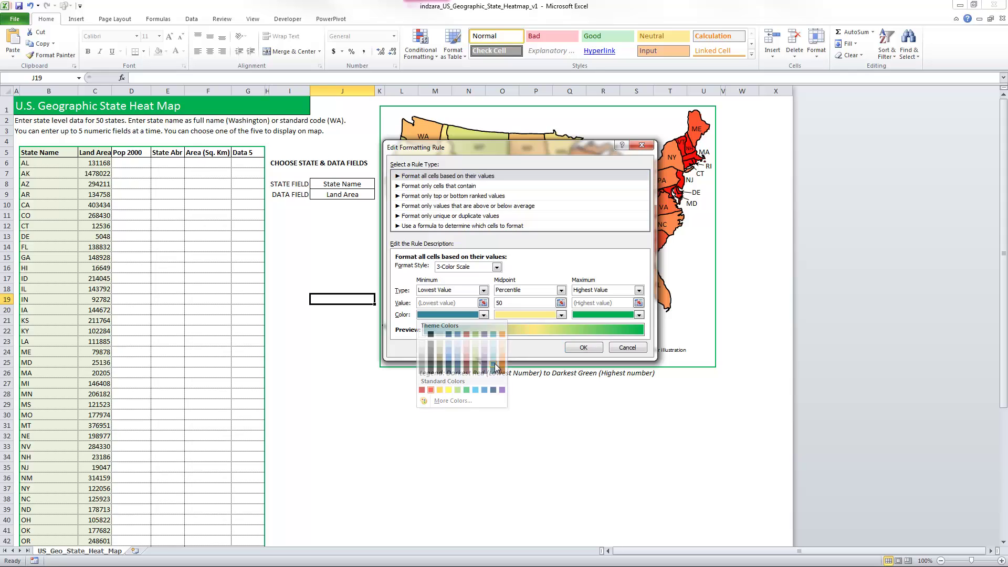
left_click(600, 314)
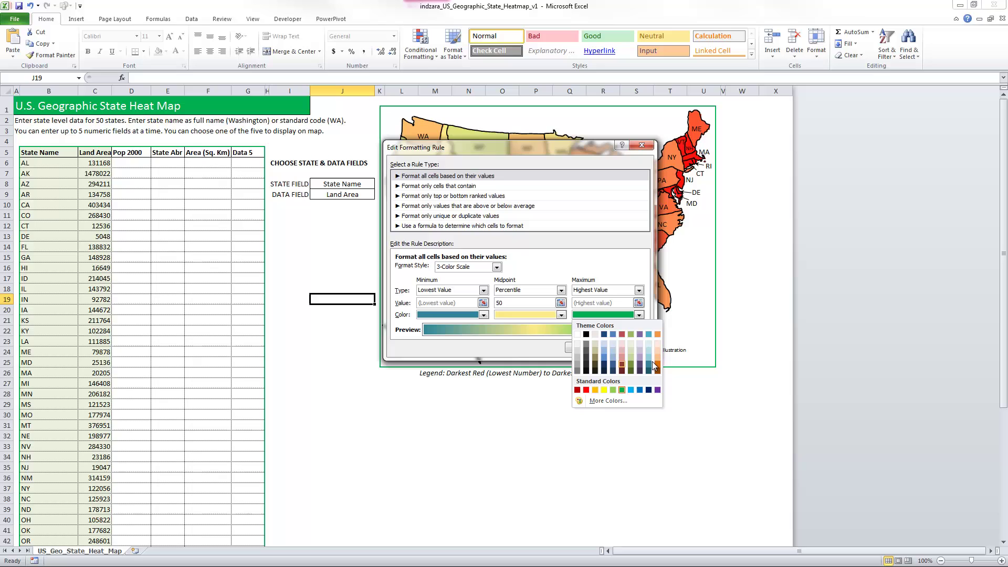
left_click(656, 362)
left_click(597, 349)
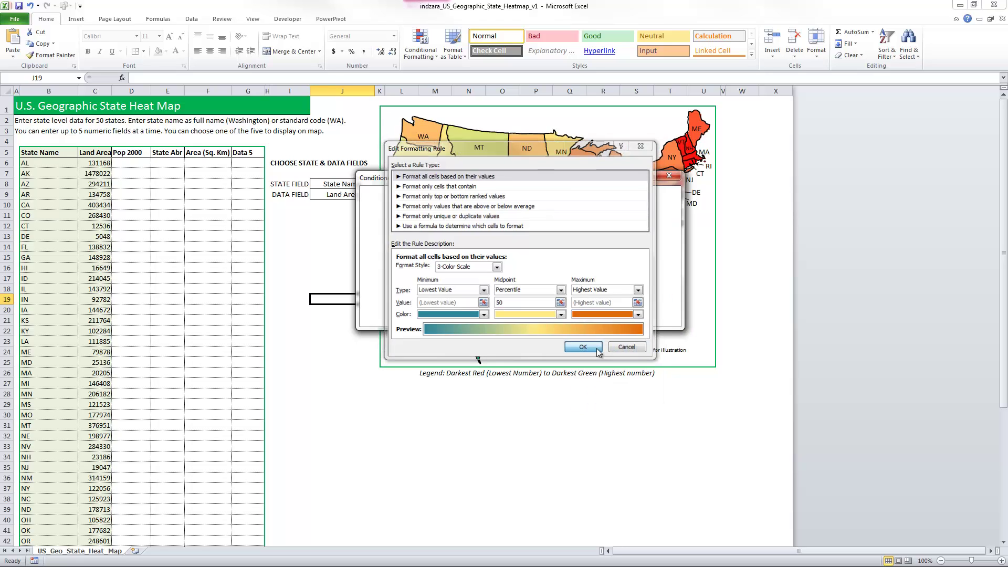
left_click(644, 318)
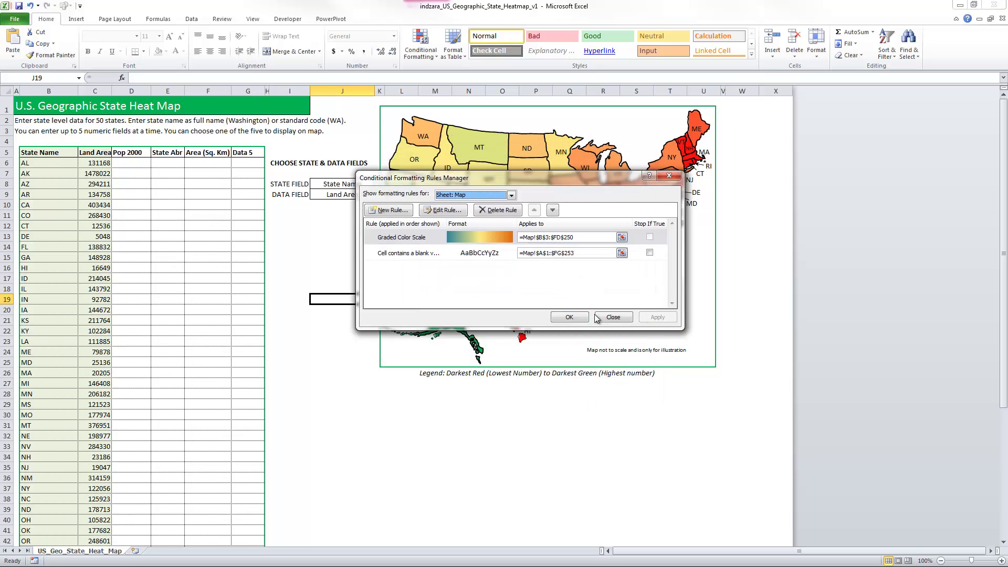
Reselect Land Area in cell J9 so the map recolours, then select legend cell M26.
left_click(572, 317)
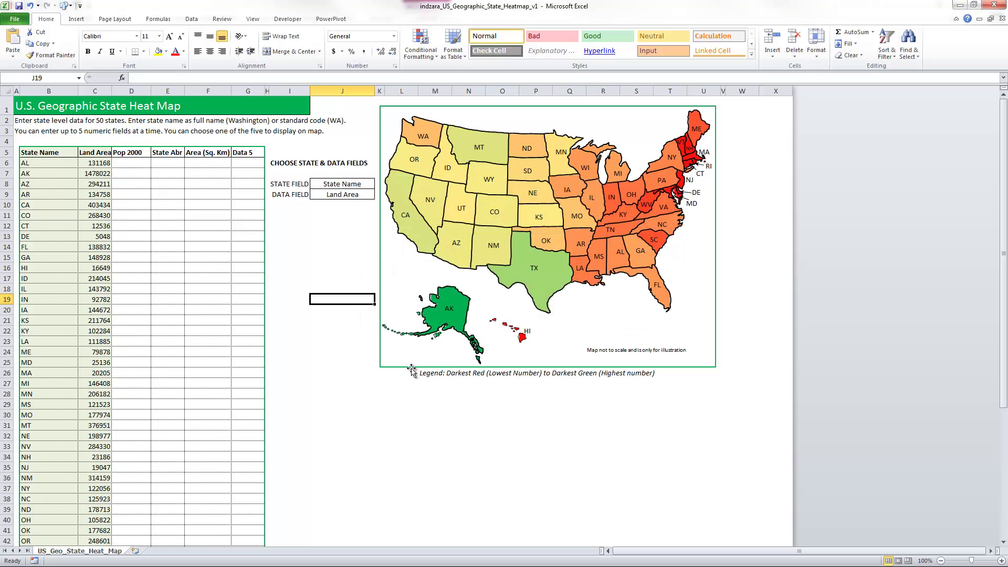
left_click(347, 233)
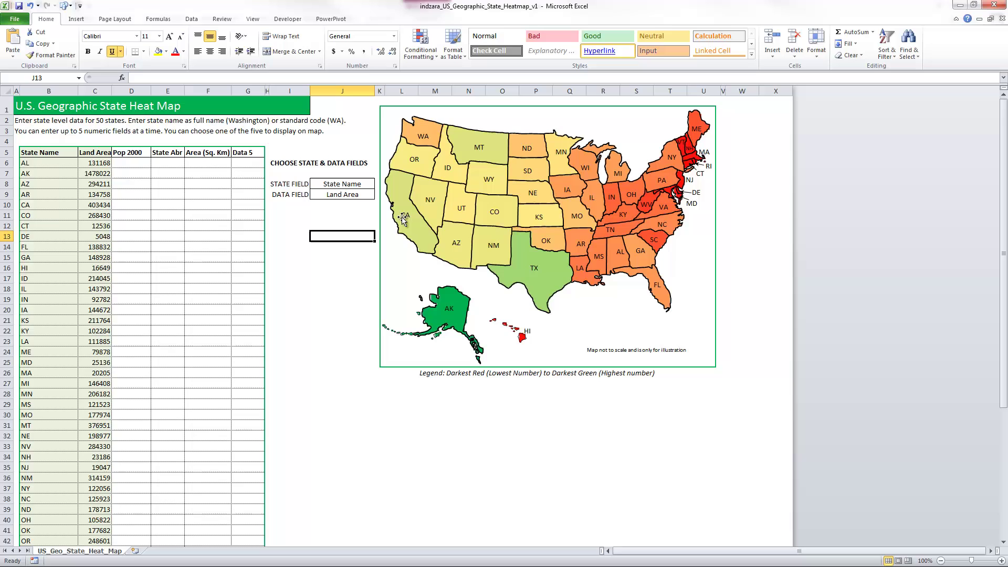
left_click(368, 199)
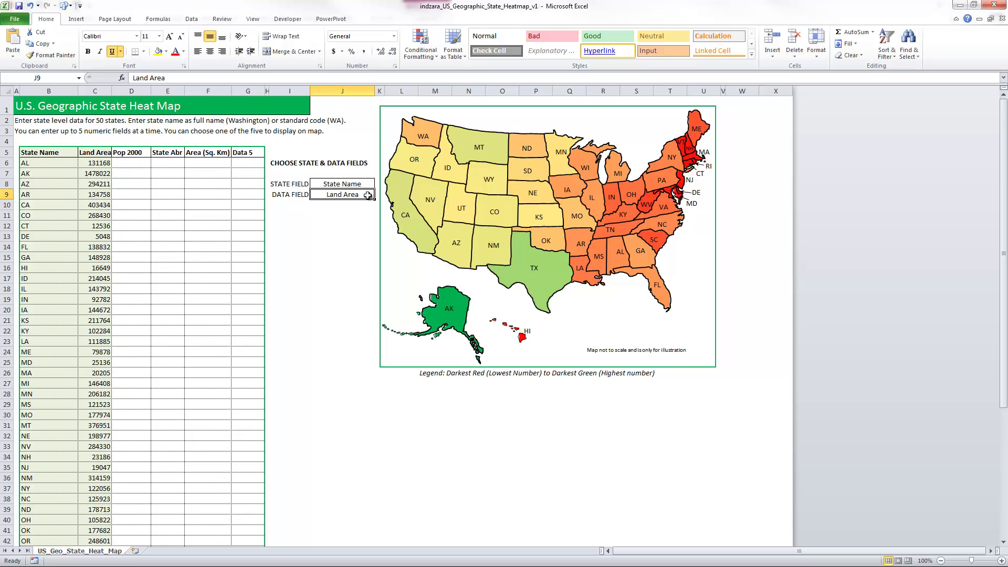
left_click(379, 195)
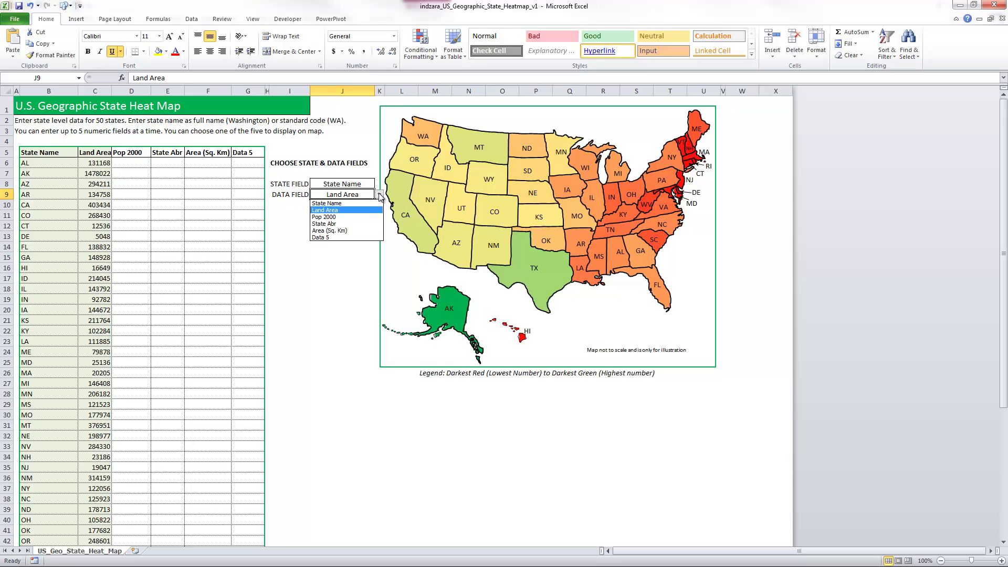
left_click(345, 210)
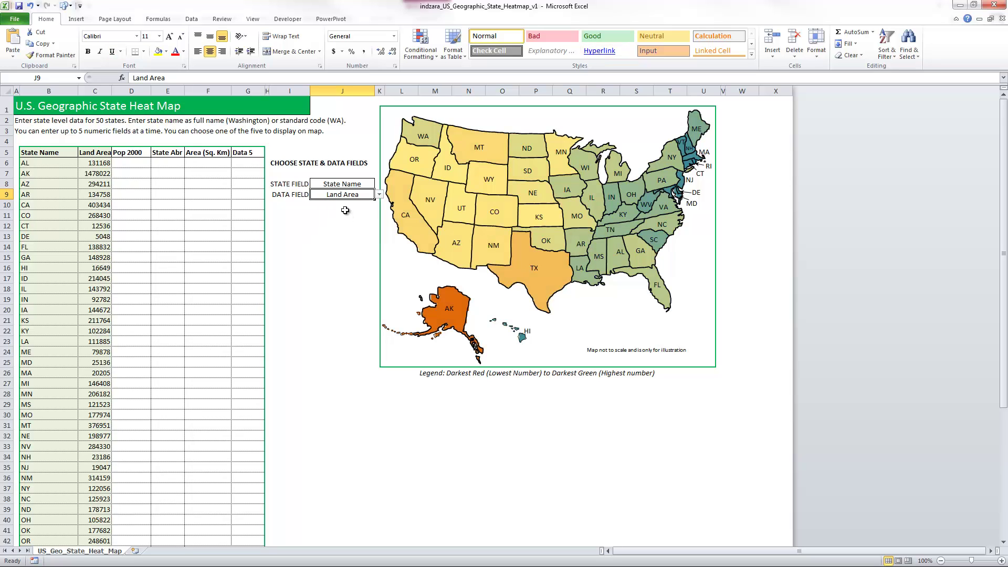
left_click(366, 248)
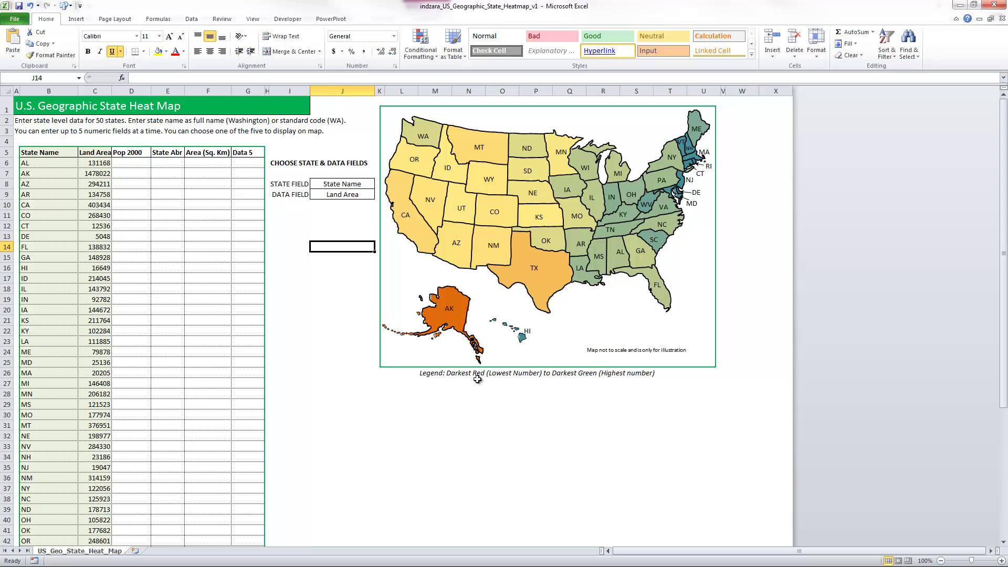
left_click(446, 377)
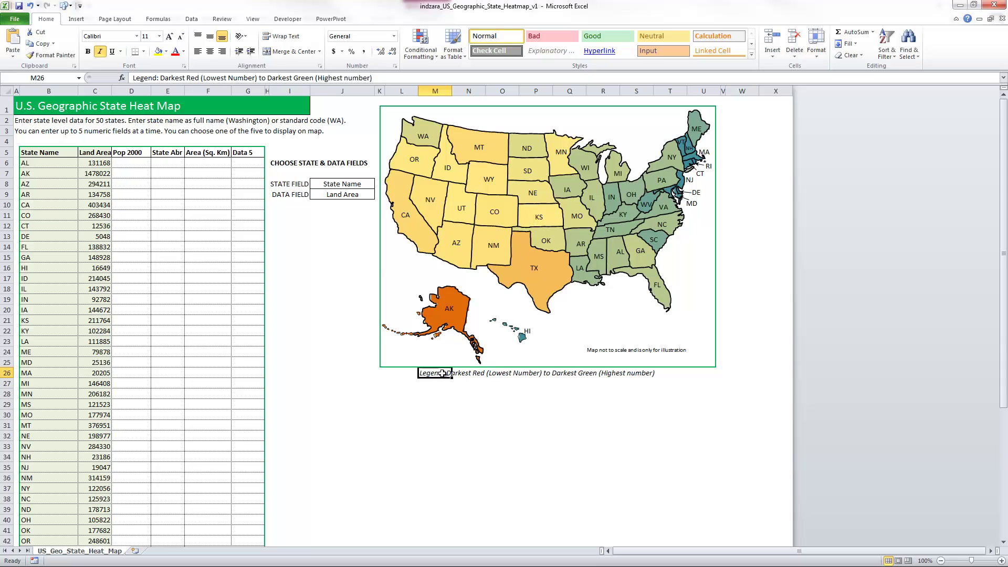
Begin editing the legend text after 'Legend:' in M26, then cancel so it stays unchanged.
double_click(172, 78)
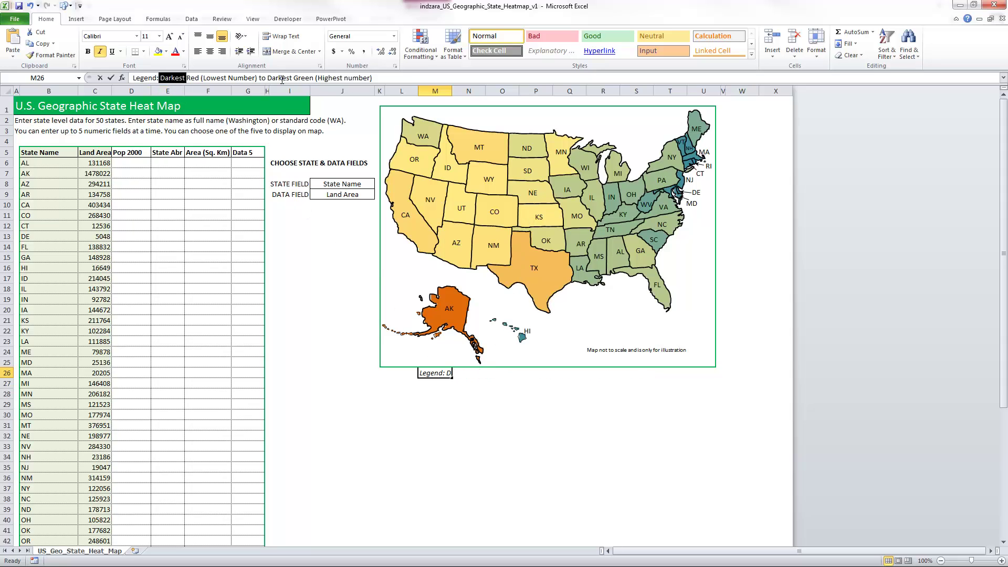
left_click_drag(282, 80, 396, 84)
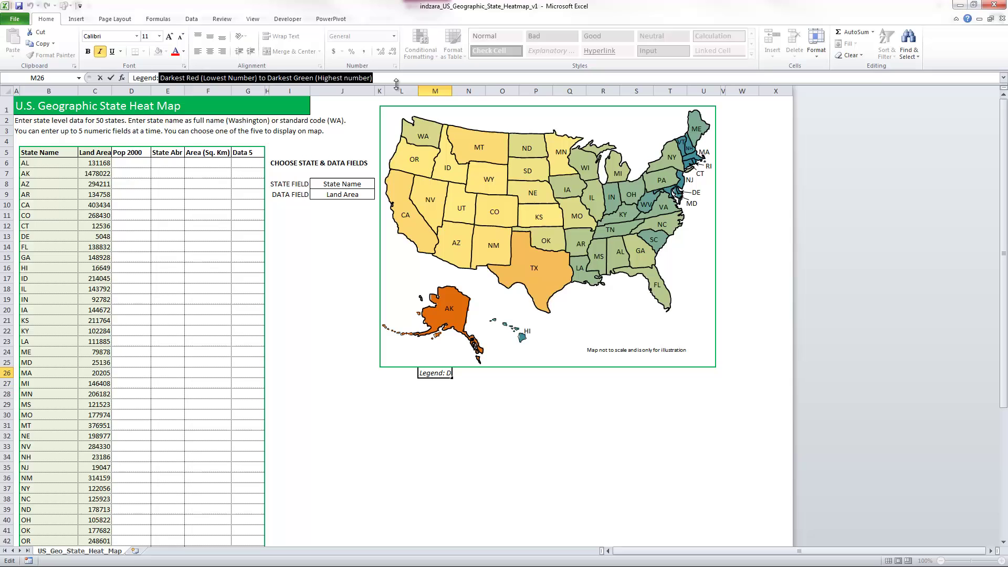
key("Escape")
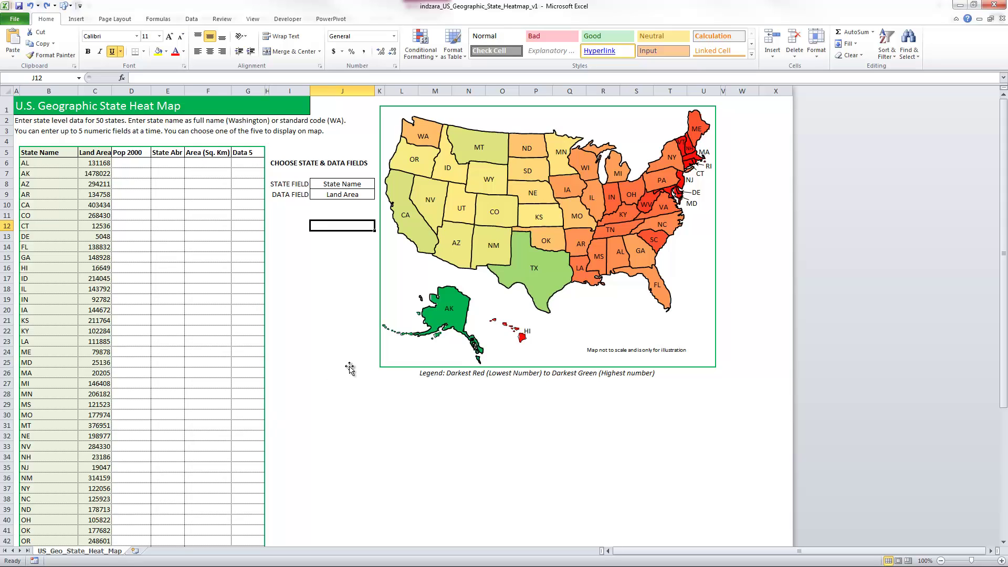
Unhide the Map sheet.
right_click(121, 551)
left_click(140, 532)
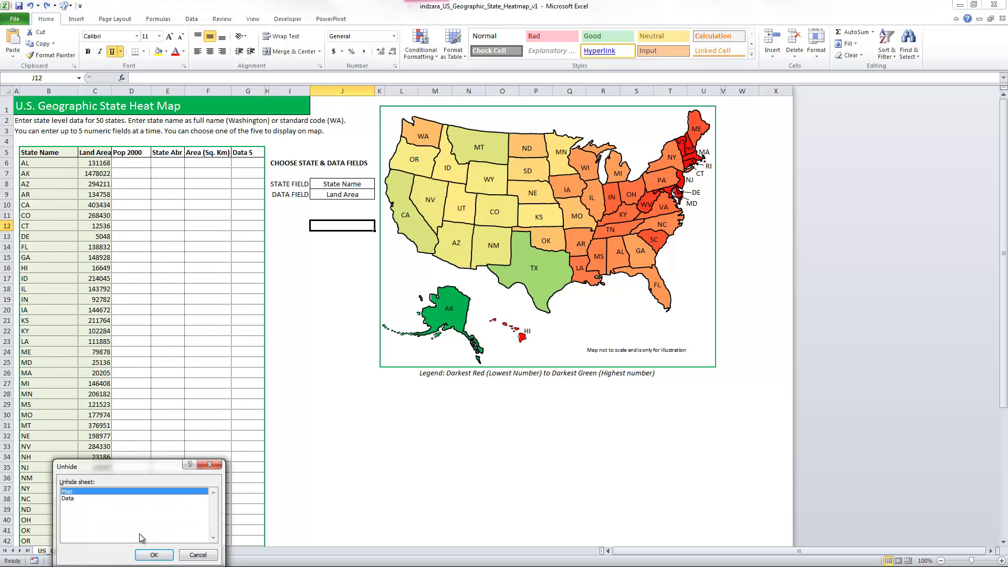
left_click(157, 553)
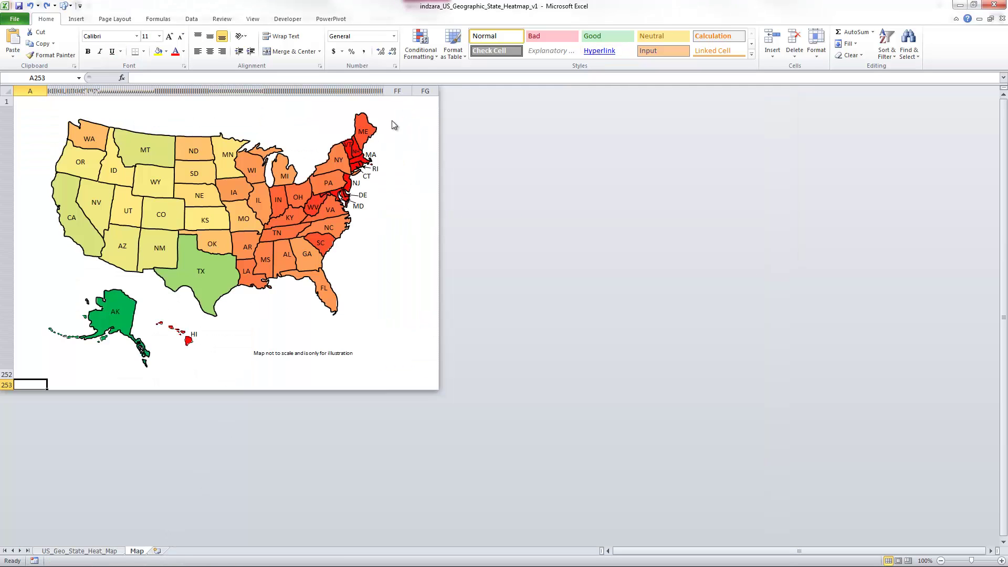
List this worksheet's conditional formatting rules and open the Graded Color Scale rule for editing.
left_click(432, 55)
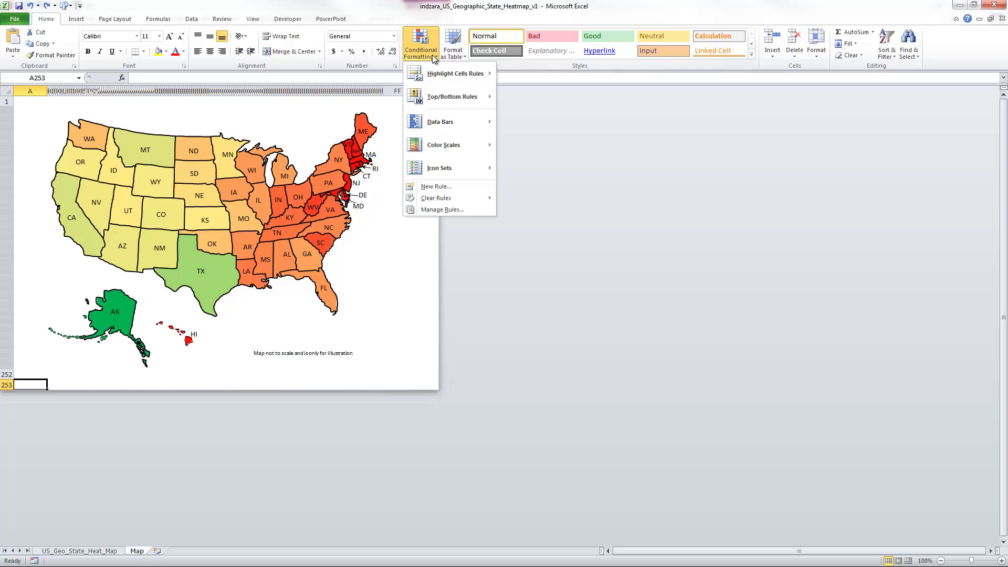
left_click(445, 210)
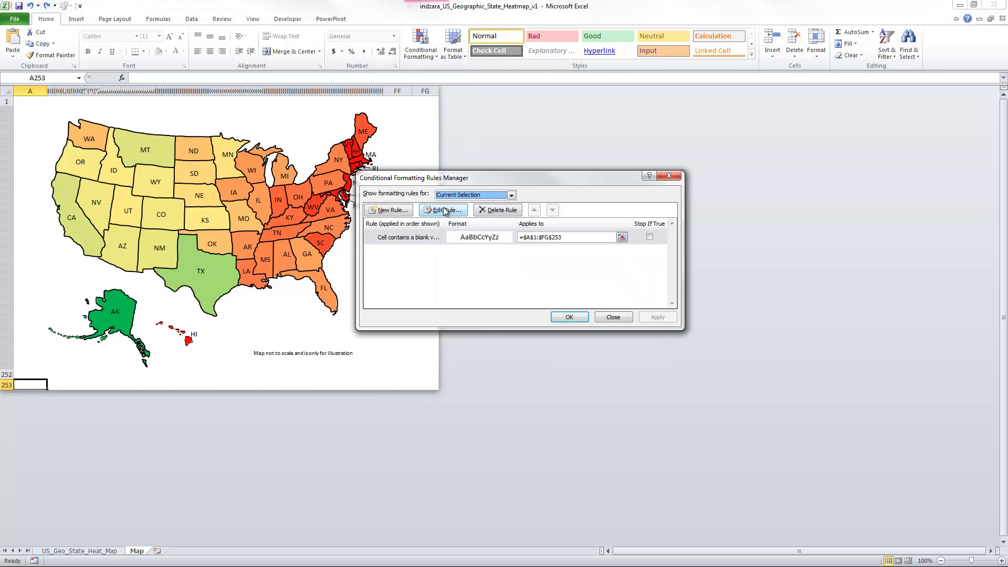
left_click(458, 196)
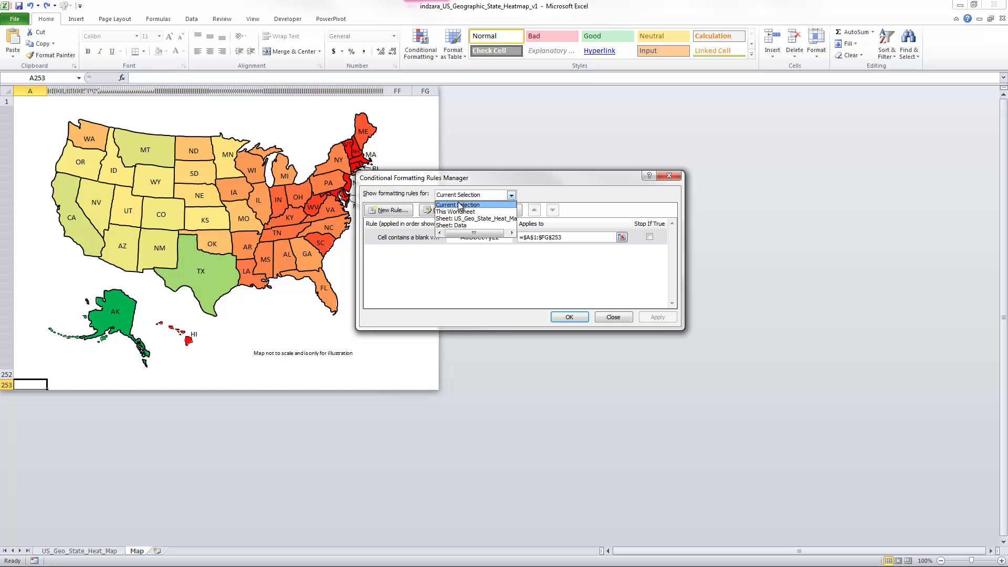
left_click(460, 211)
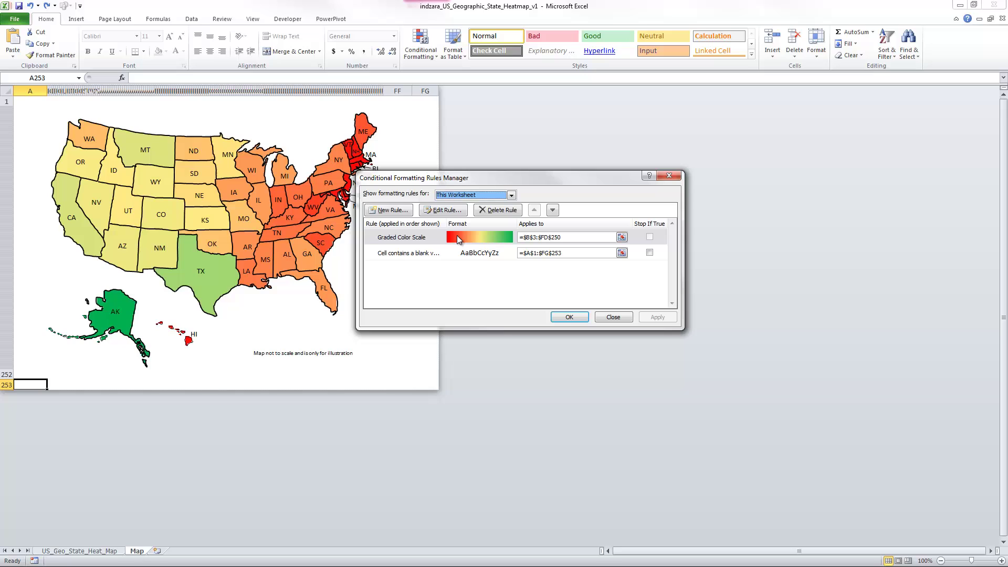
left_click(420, 239)
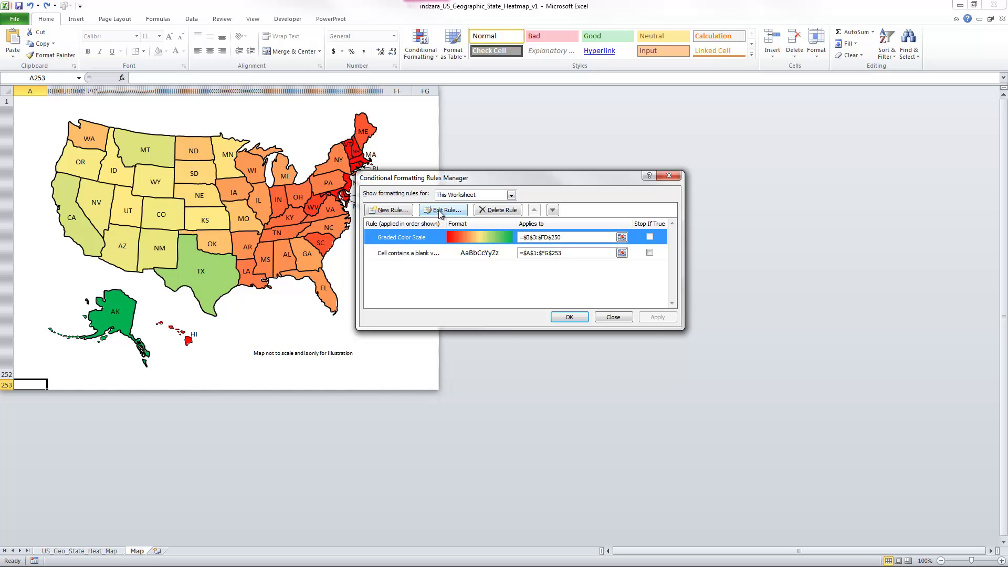
left_click(439, 210)
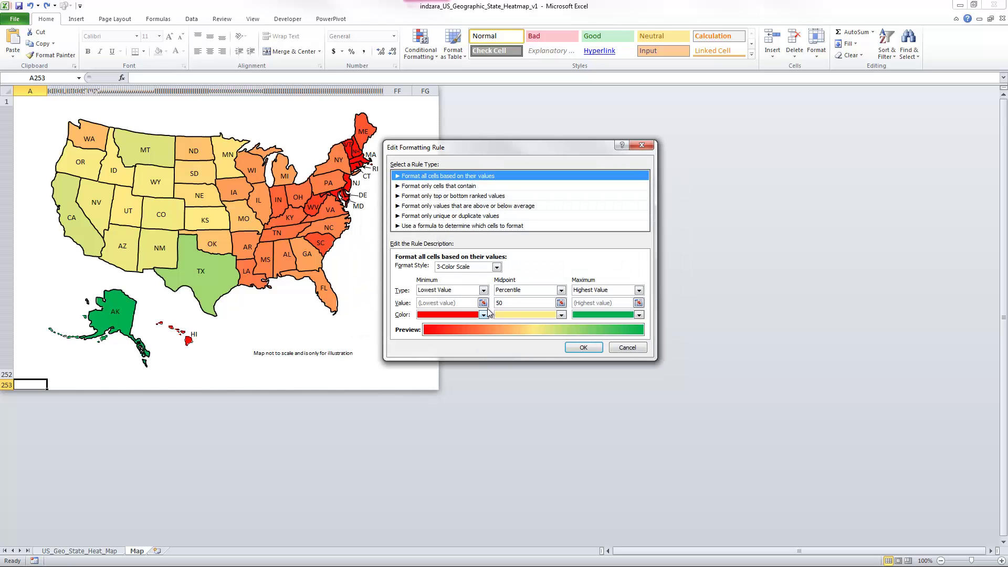
Change the rule to a purple fill for cell values between 1 and 100000.
left_click(465, 187)
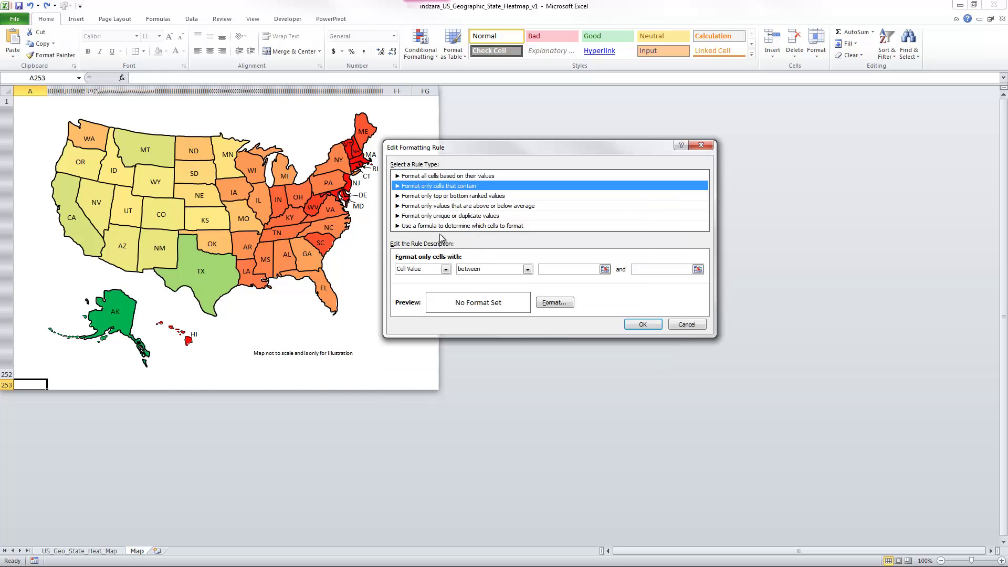
left_click(445, 269)
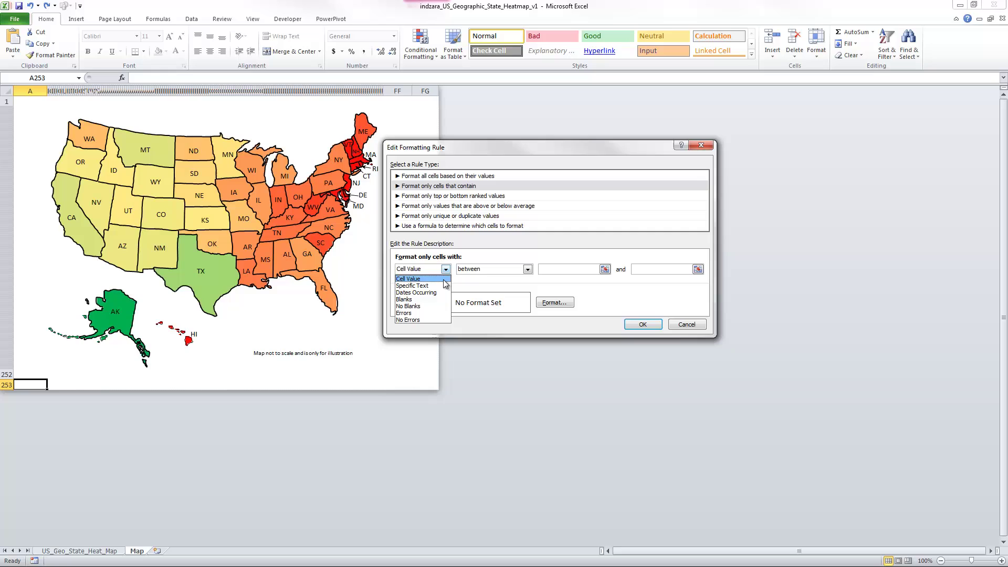
left_click(446, 278)
left_click(541, 270)
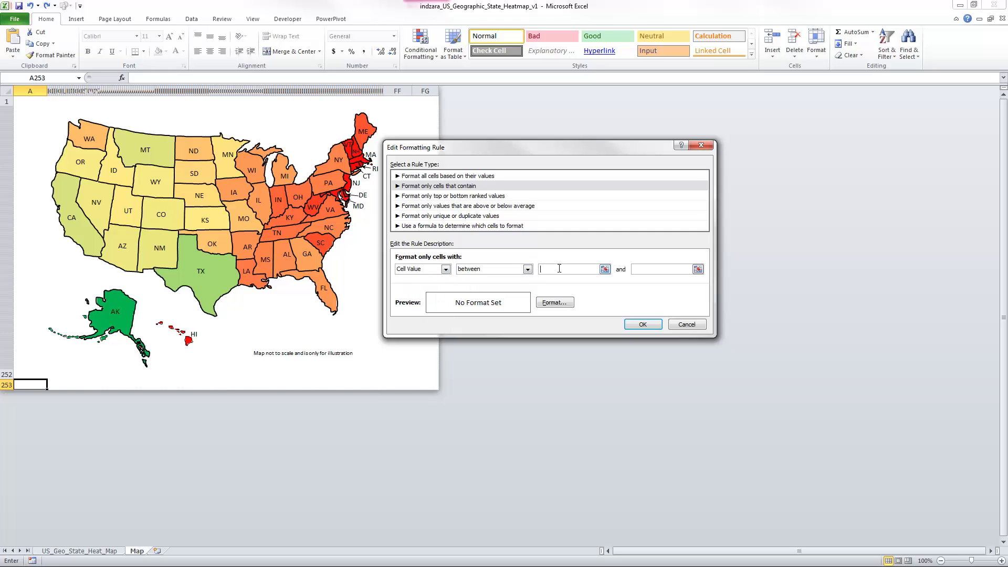
type("1")
left_click(638, 271)
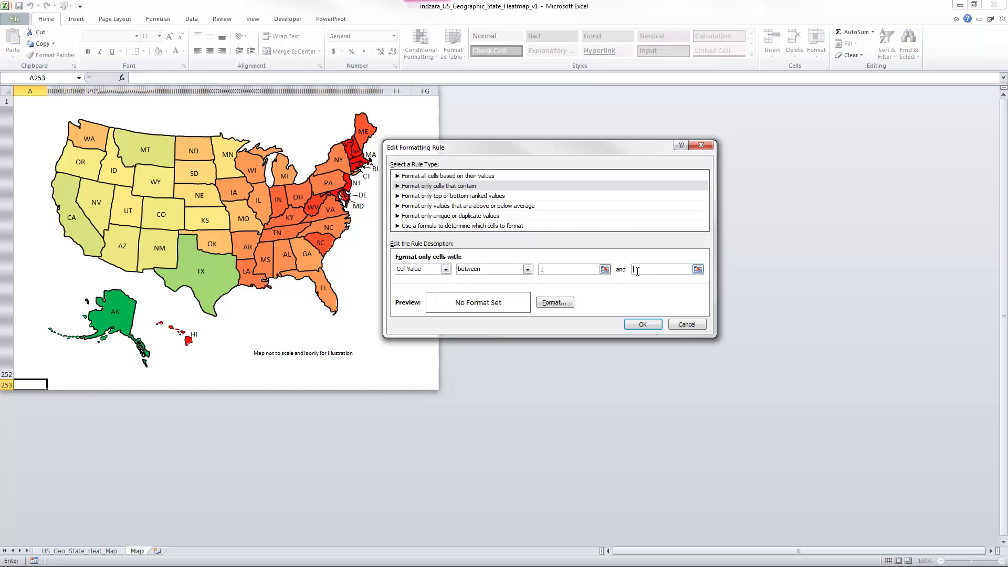
type("100000")
left_click(568, 301)
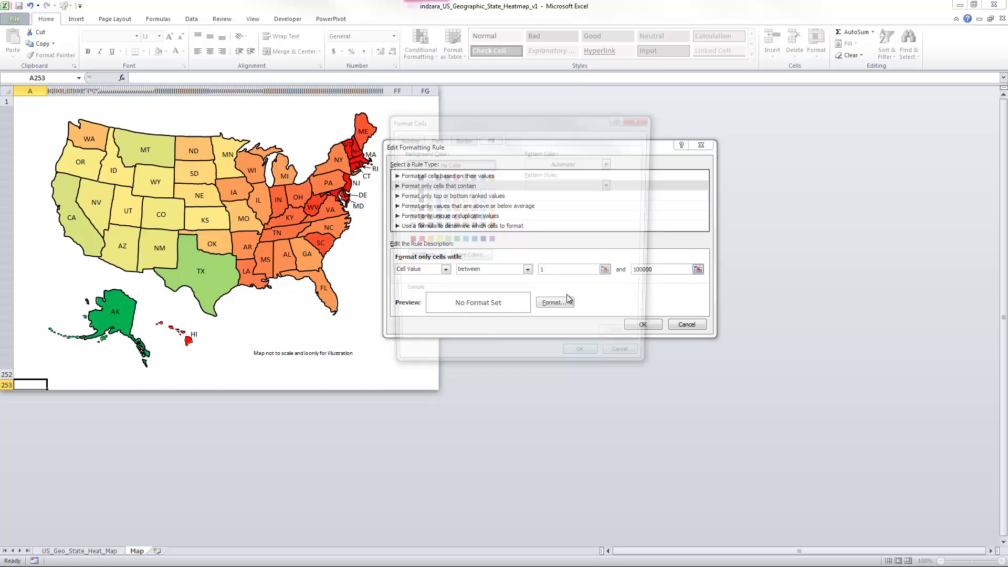
left_click(471, 209)
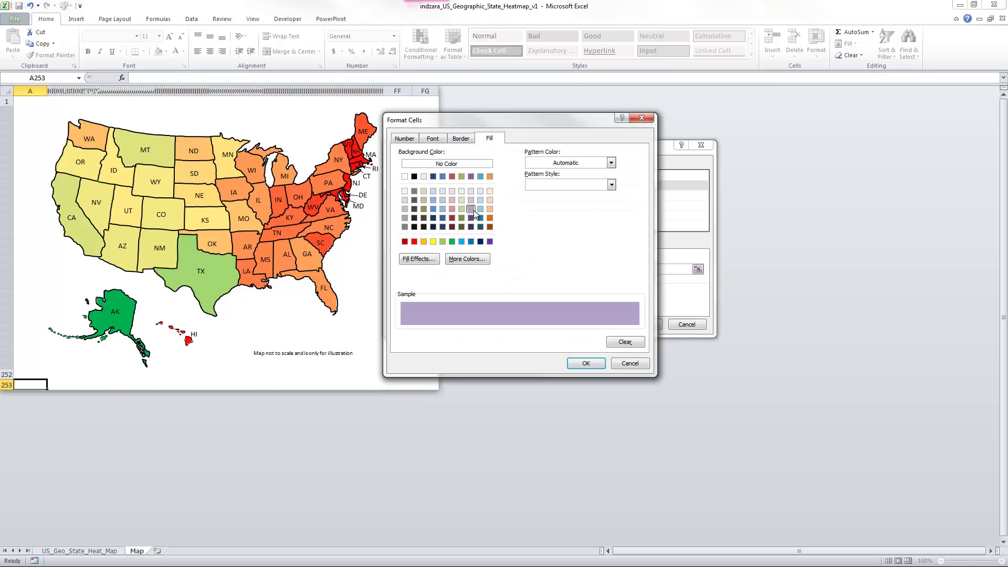
left_click(581, 360)
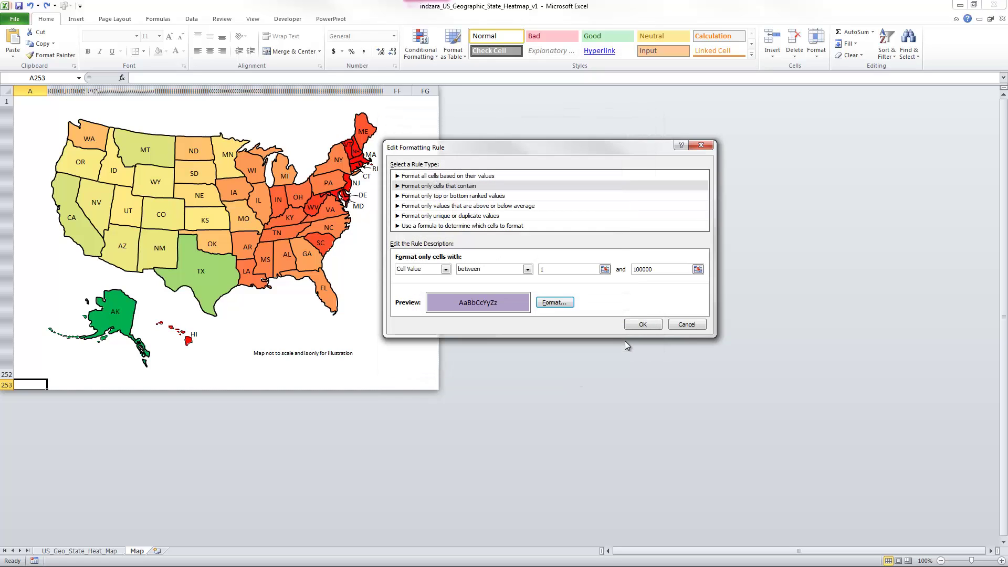
left_click(642, 325)
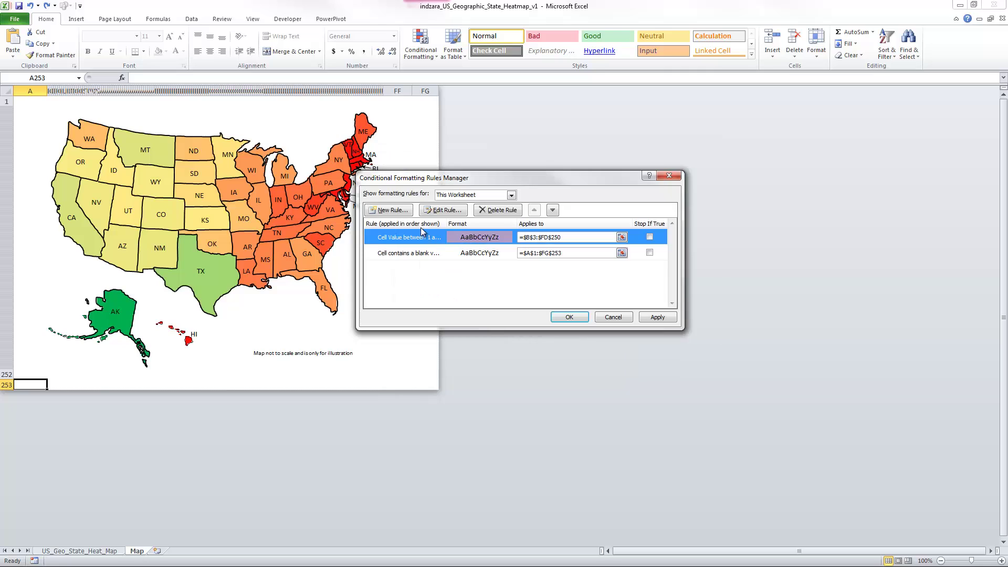
Create a rule filling cells with values between 100001 and 200000 light blue.
left_click(409, 217)
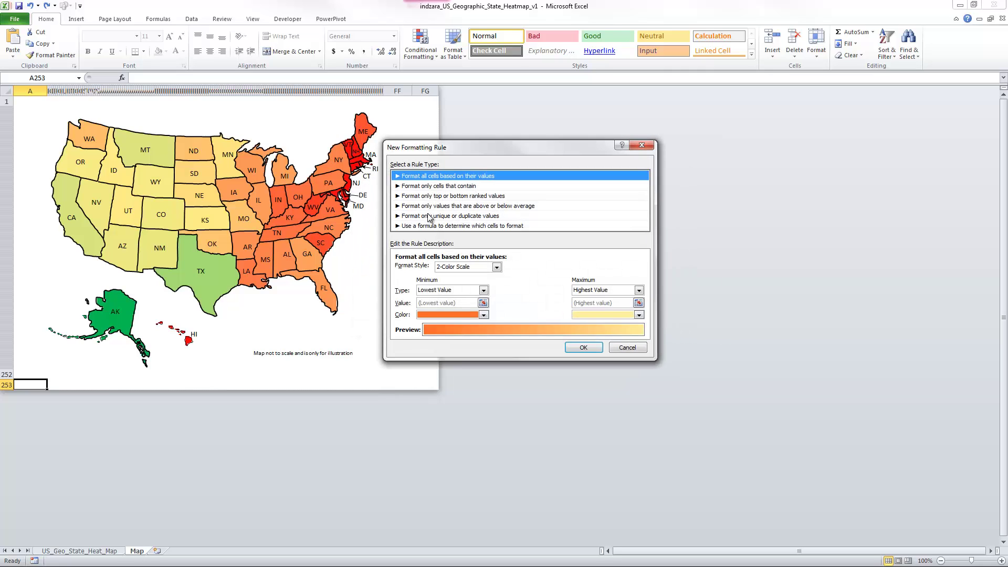
left_click(442, 187)
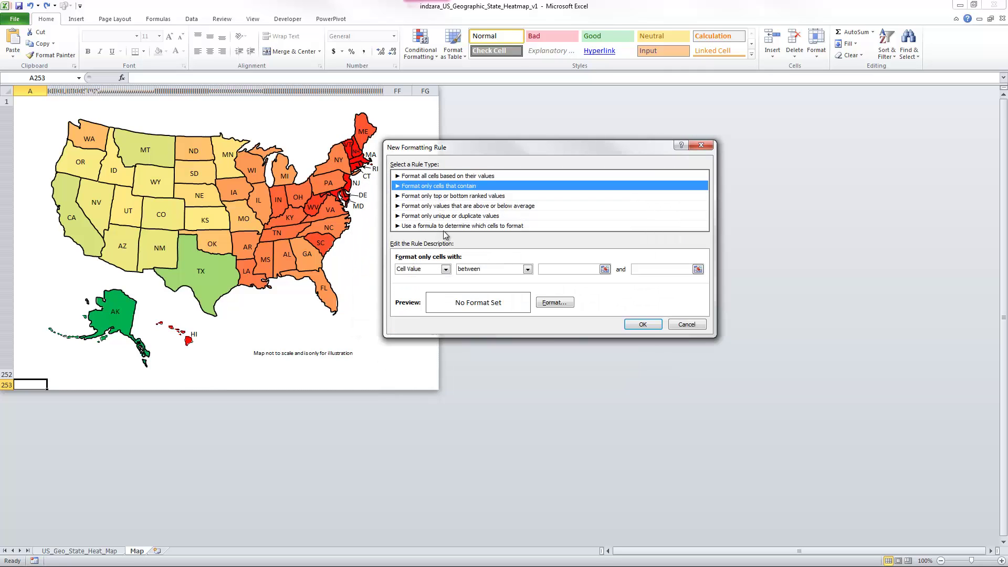
left_click(480, 269)
left_click(486, 276)
left_click(561, 270)
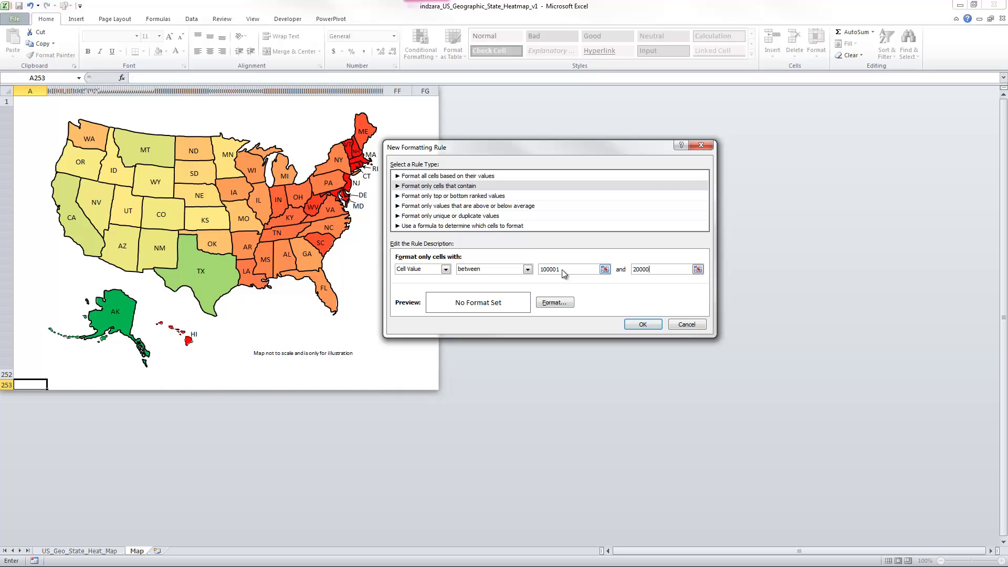
left_click(554, 303)
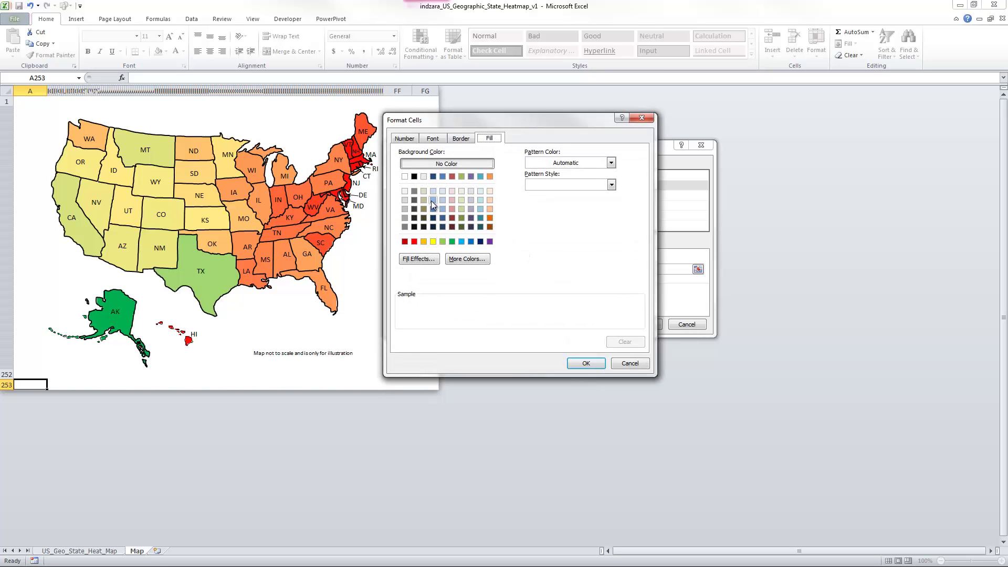
left_click(432, 200)
left_click(585, 363)
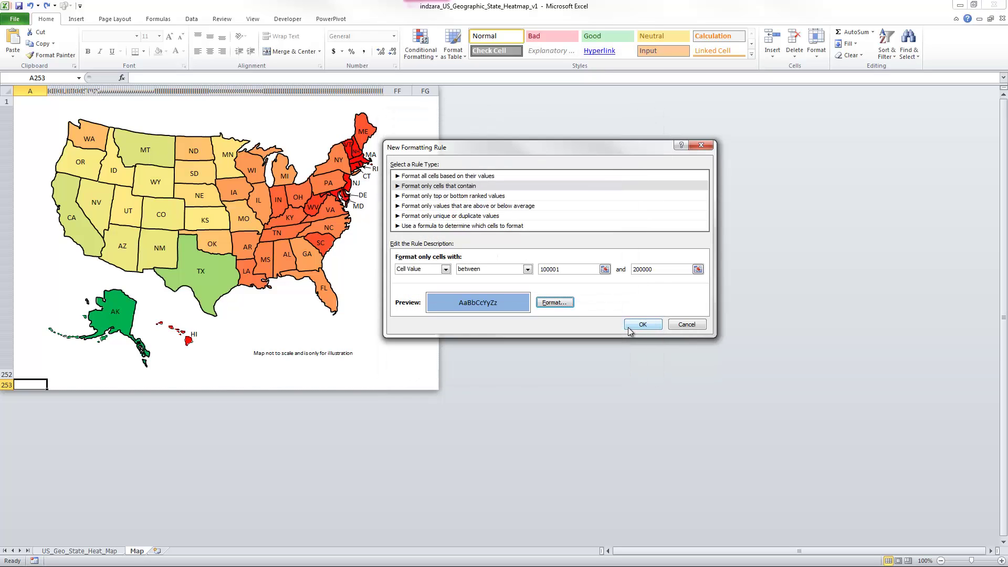
left_click(641, 324)
Create a rule giving cells with values greater than 200000 a gold fill.
left_click(400, 212)
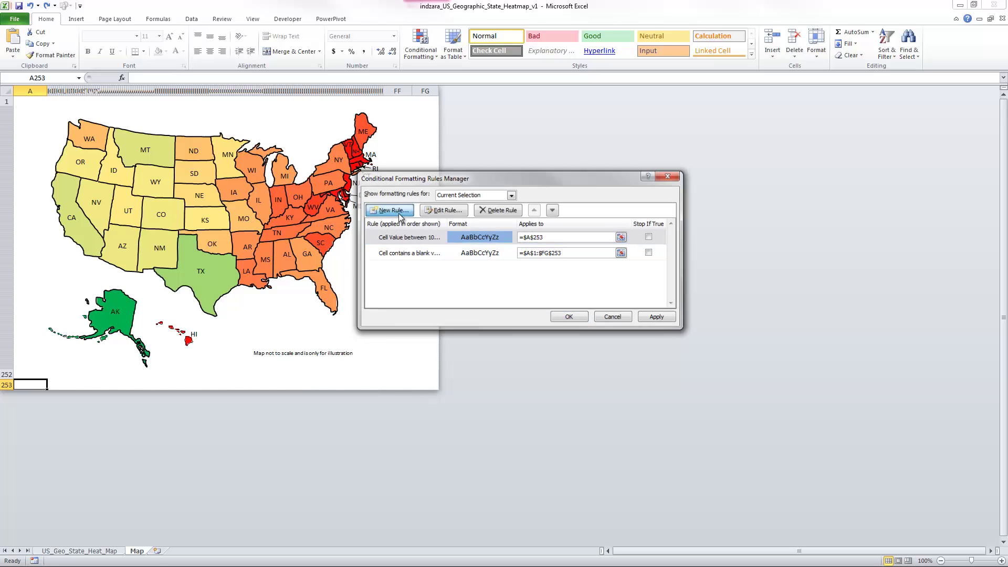
left_click(459, 188)
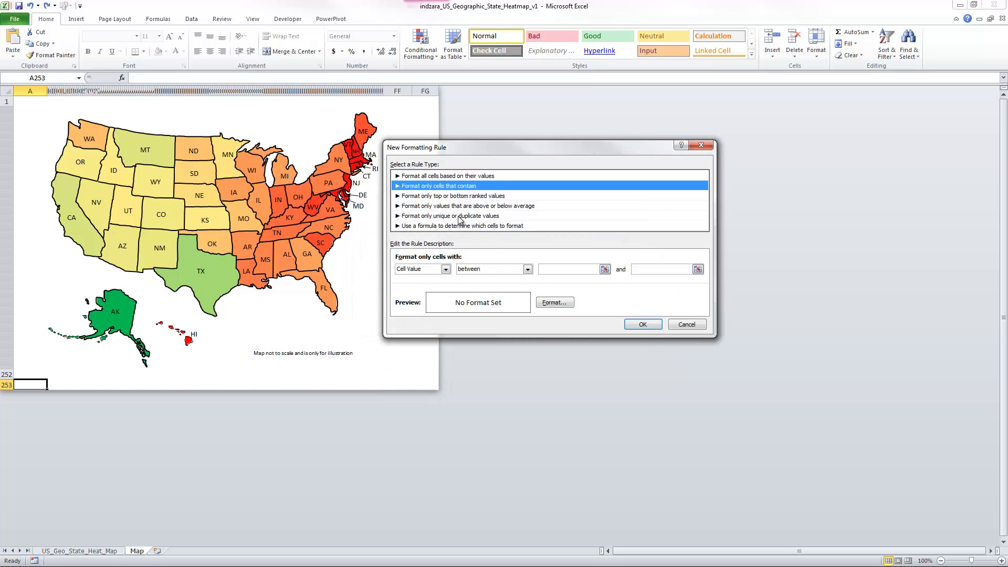
left_click(446, 269)
left_click(489, 271)
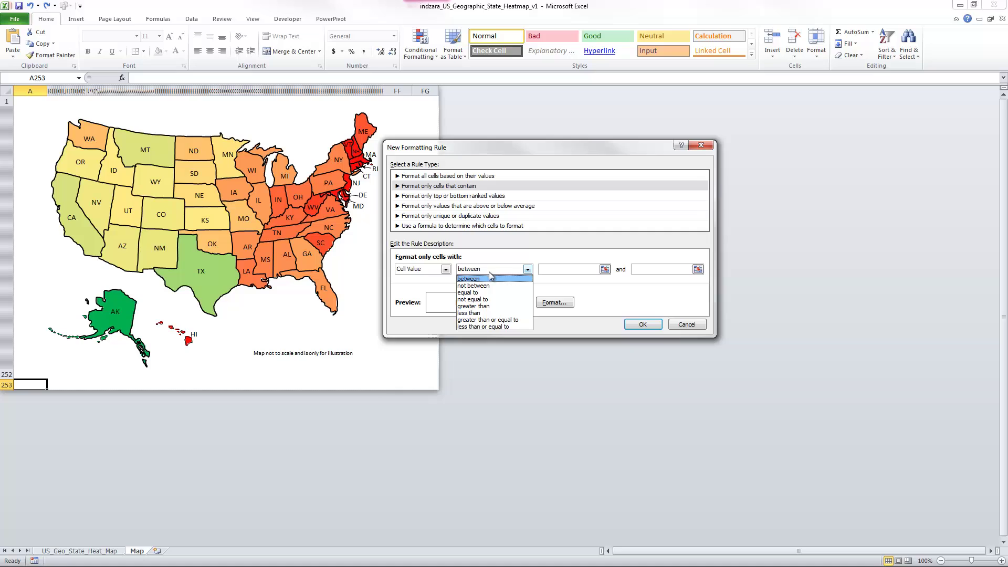
left_click(486, 299)
left_click(484, 270)
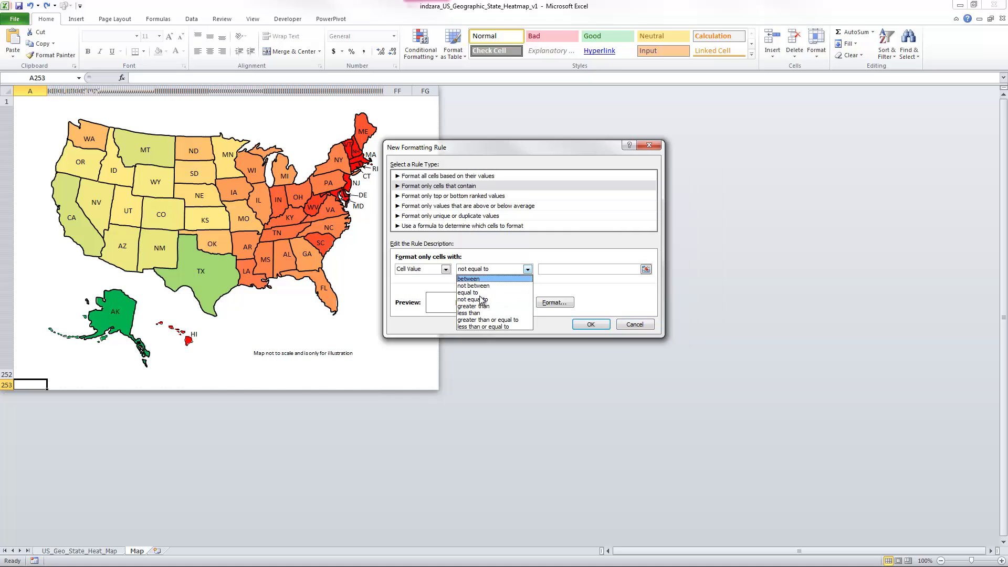
left_click(486, 307)
left_click(547, 270)
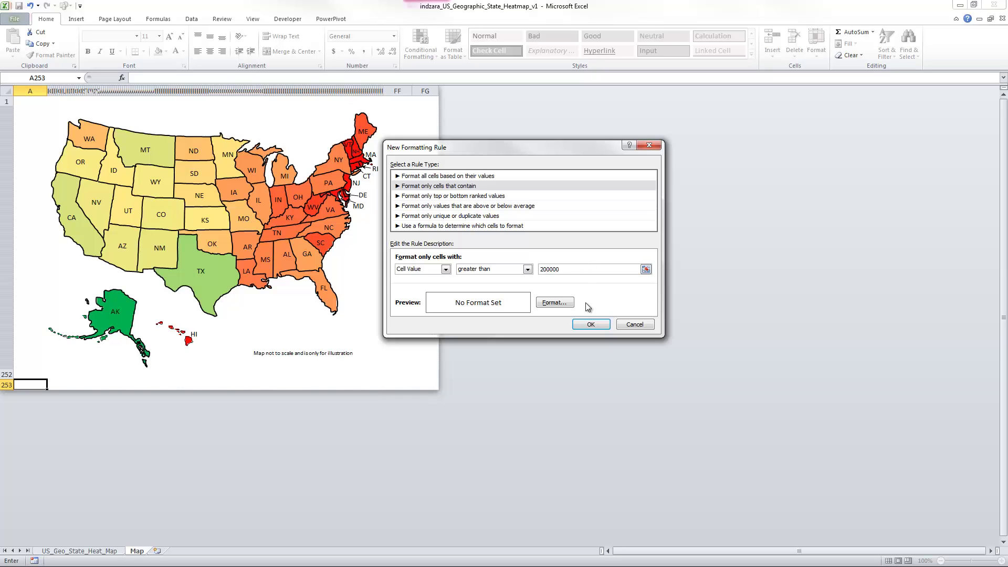
left_click(567, 306)
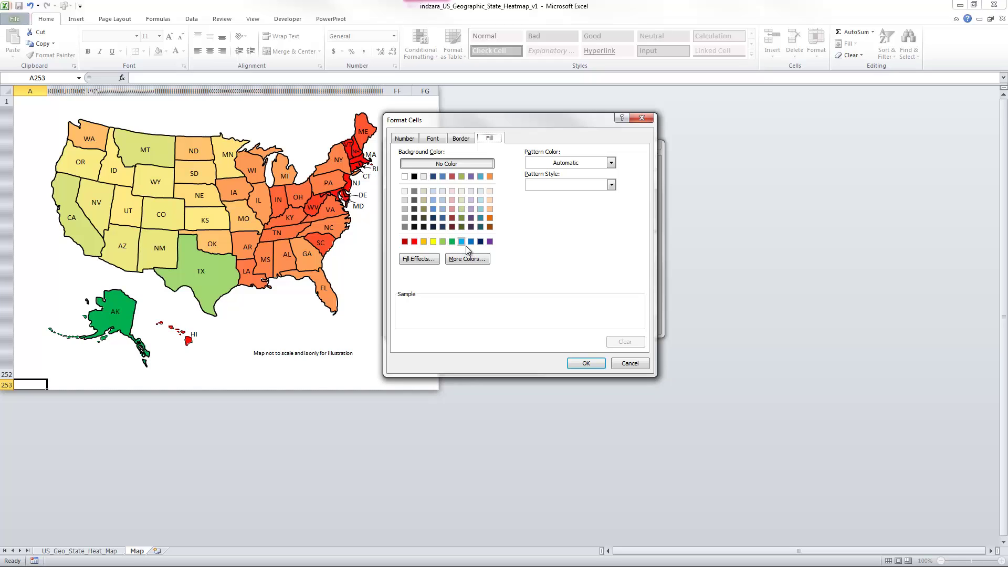
left_click(425, 241)
left_click(585, 362)
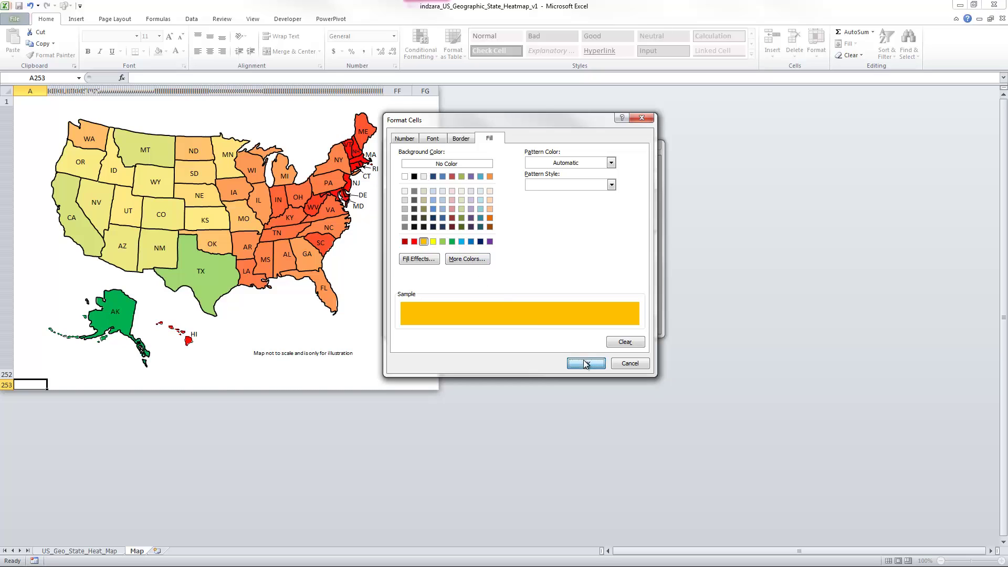
left_click(578, 325)
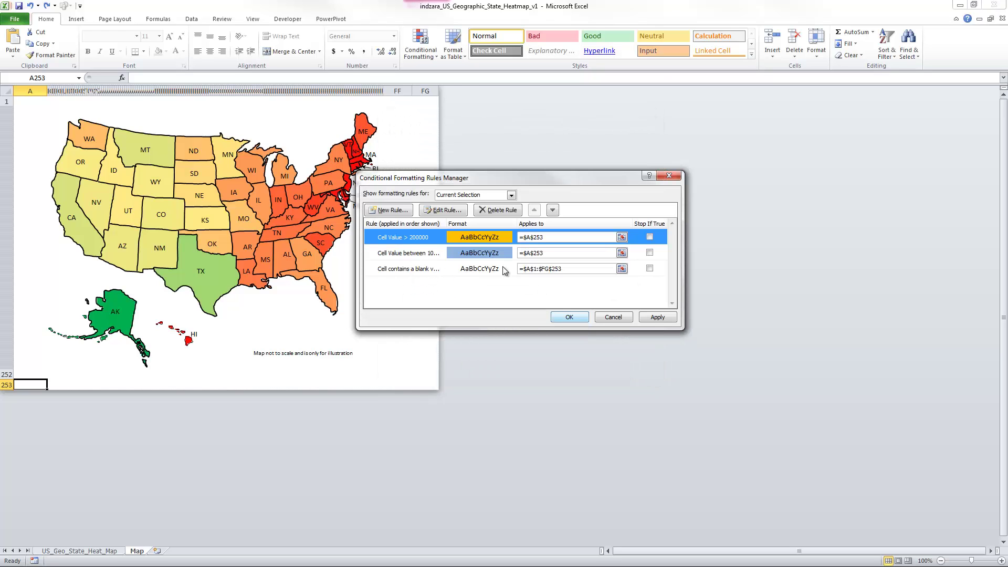
Copy the purple rule's range =$B$3:$FD$250 into the blue and gold rules and apply.
left_click(471, 198)
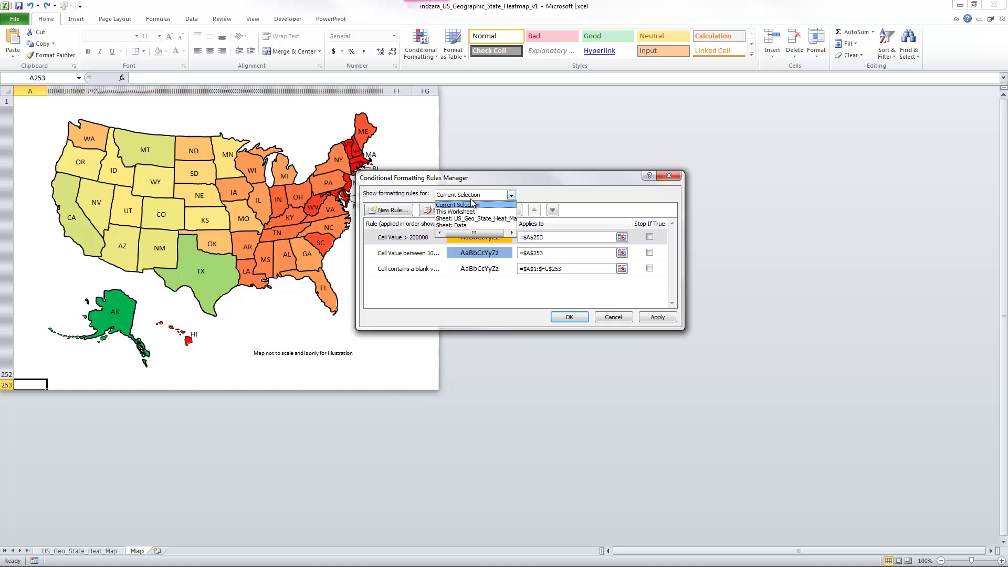
left_click(469, 212)
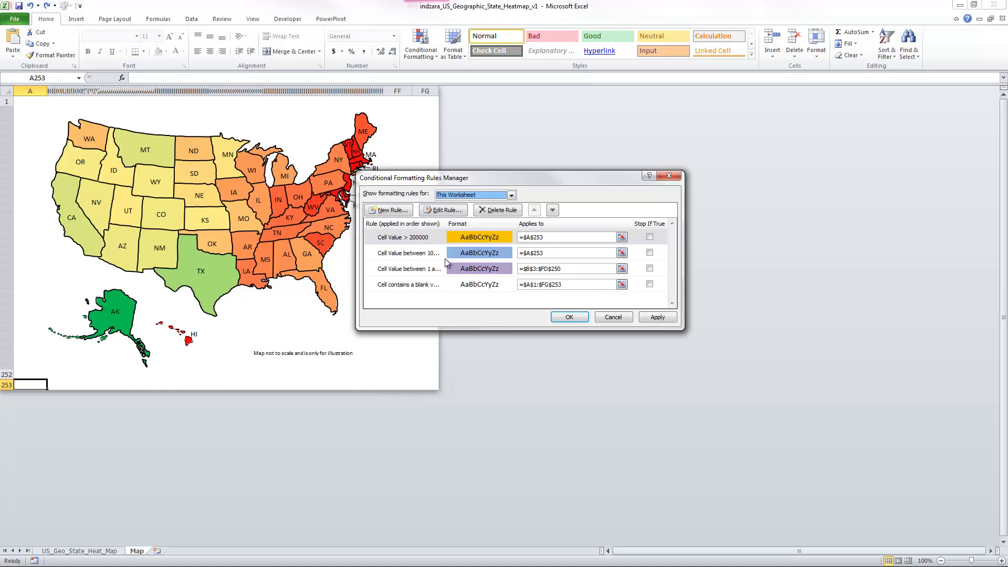
left_click(577, 270)
left_click_drag(533, 266, 517, 237)
key("ctrl+v")
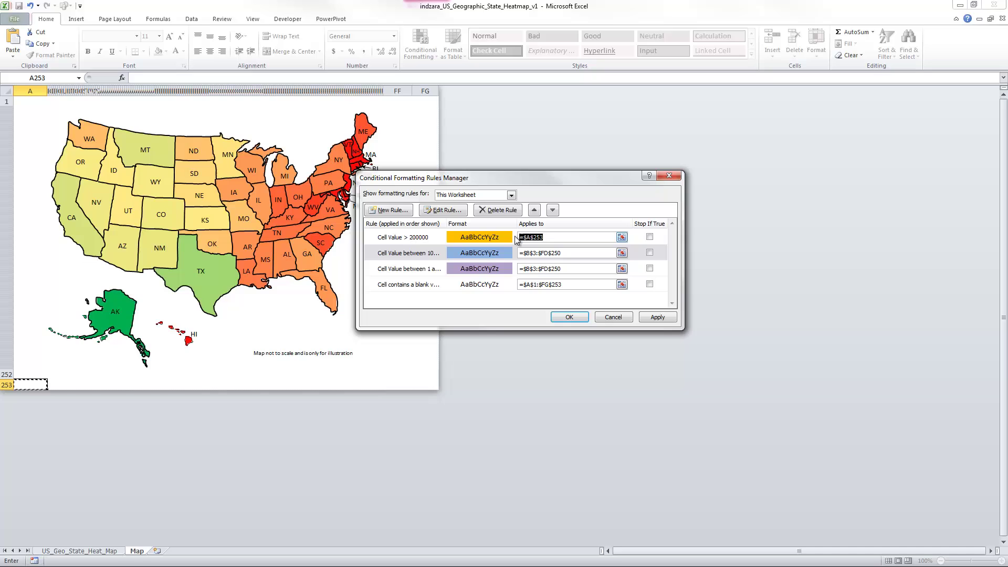
key("ctrl+v")
left_click(649, 318)
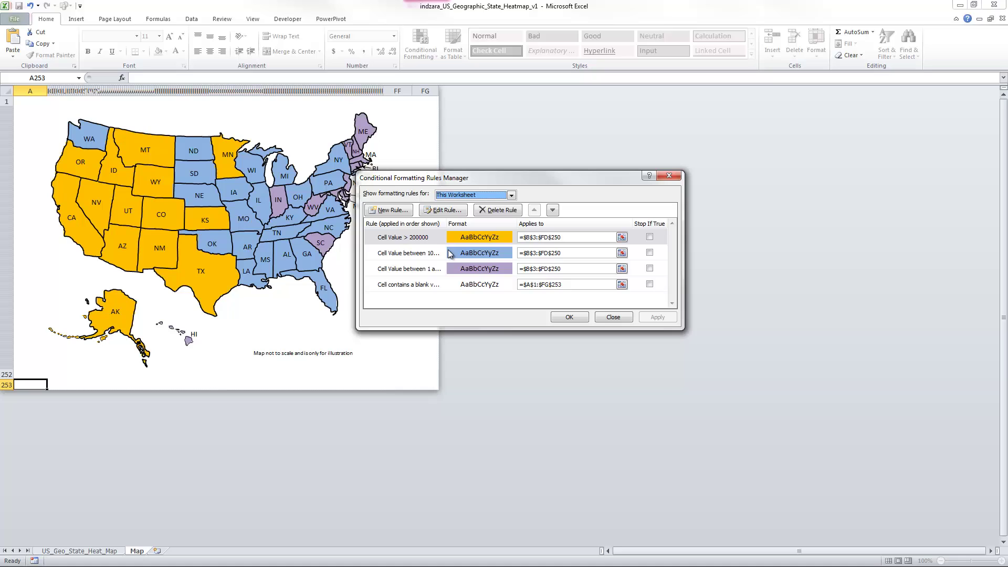
left_click(568, 317)
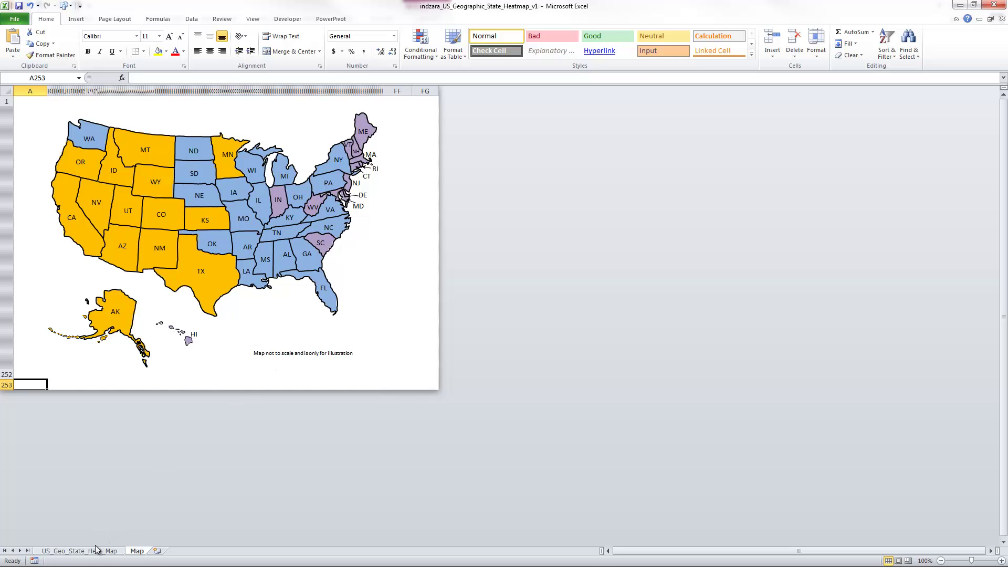
Switch to the US_Geo_State_Heat_Map sheet.
left_click(79, 550)
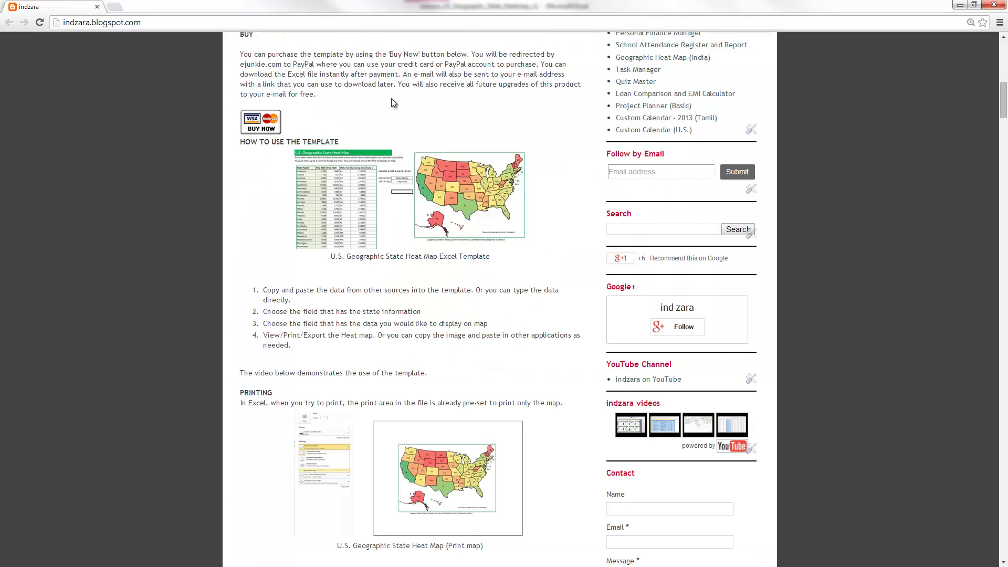
Scroll through the heat map blog post and back up to its title and map image.
scroll(394, 103, "up", 7)
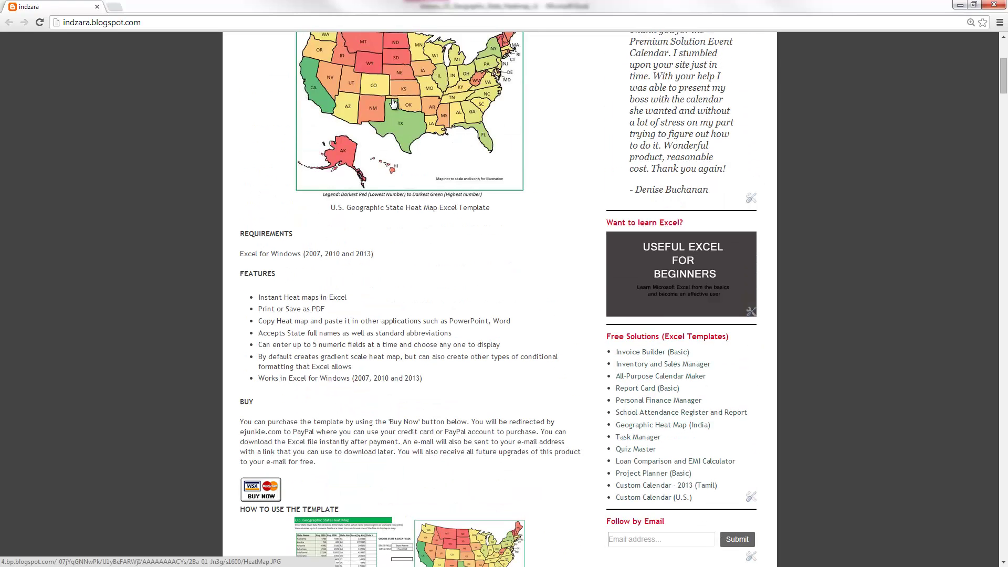
scroll(394, 102, "up", 2)
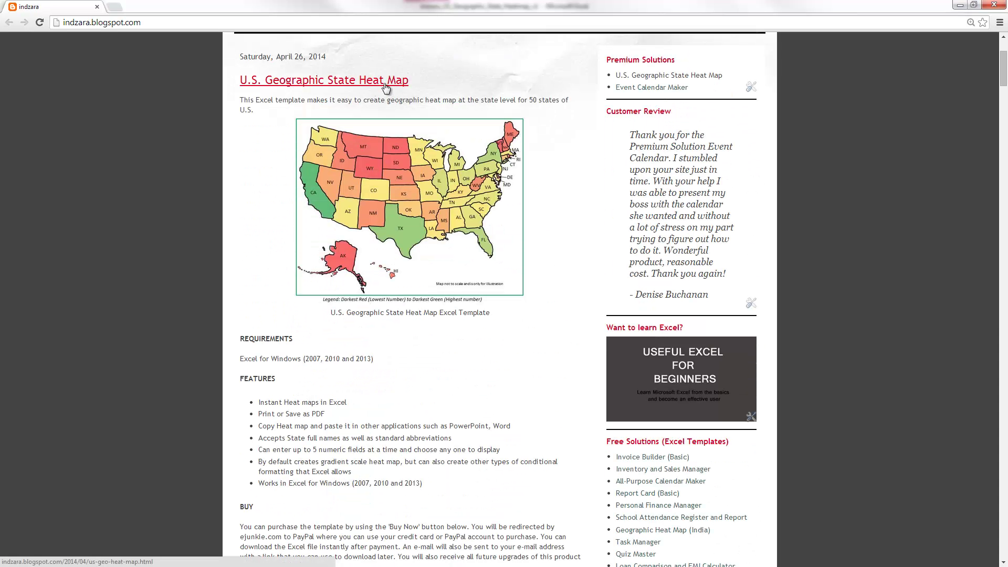
scroll(353, 288, "down", 4)
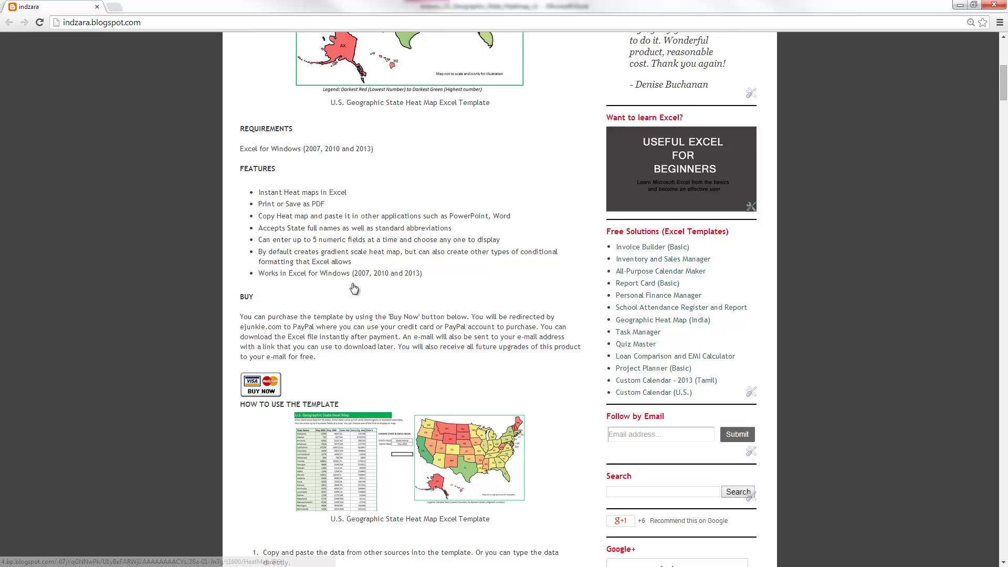
scroll(353, 288, "down", 8)
scroll(353, 288, "down", 10)
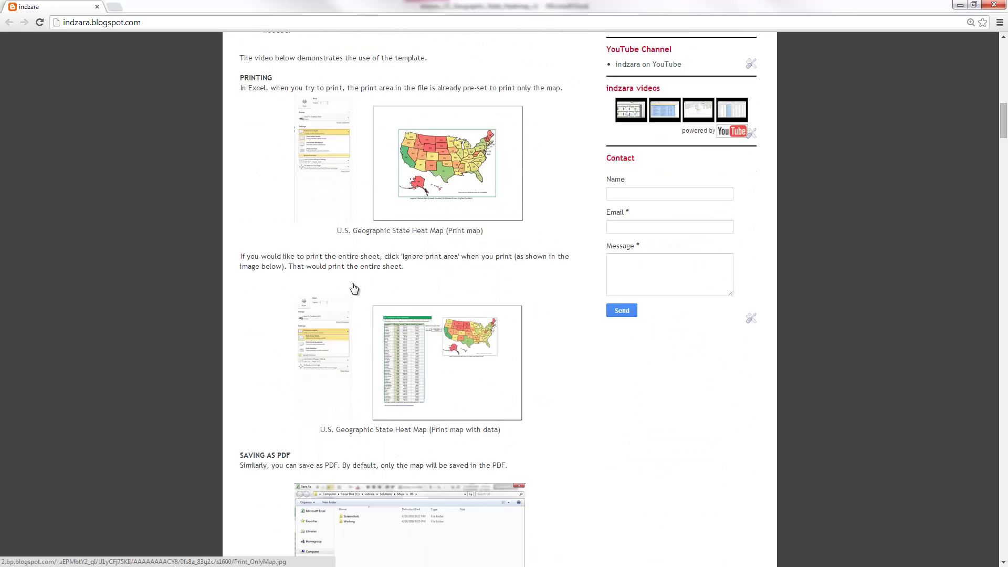
scroll(353, 287, "down", 7)
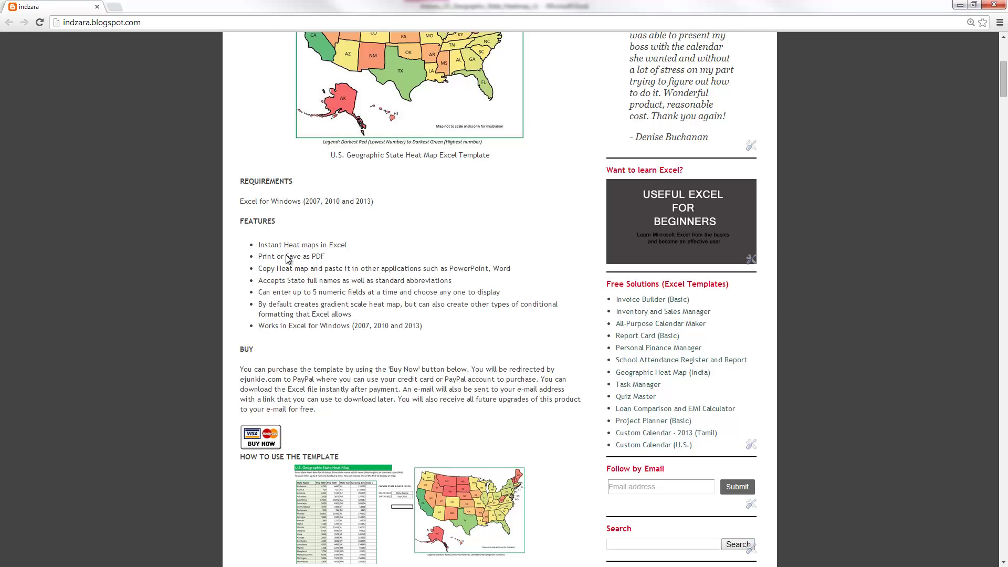
scroll(287, 255, "up", 4)
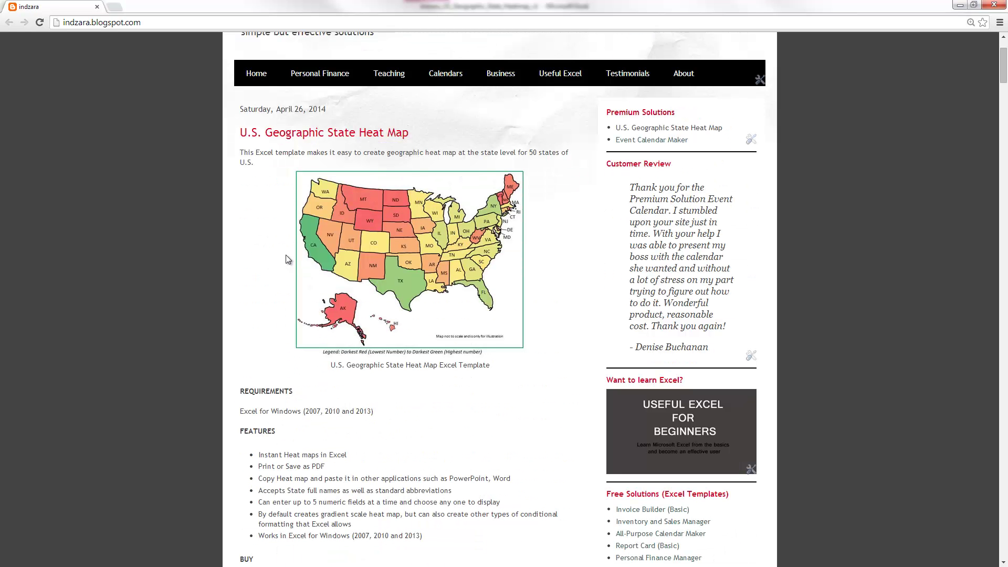